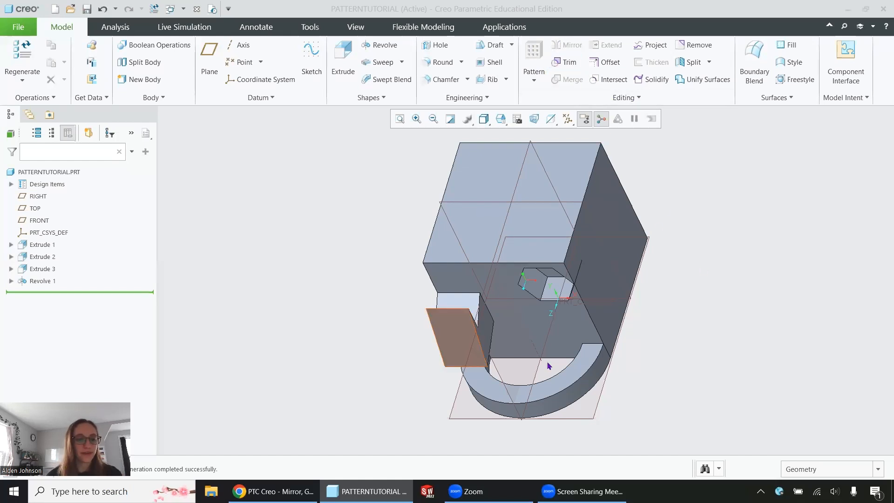
Step: Step through the feature history by moving the insert marker up past Extrude 3 and Revolve 1, then back to the end, orbiting to inspect
drag(97, 293, 57, 266)
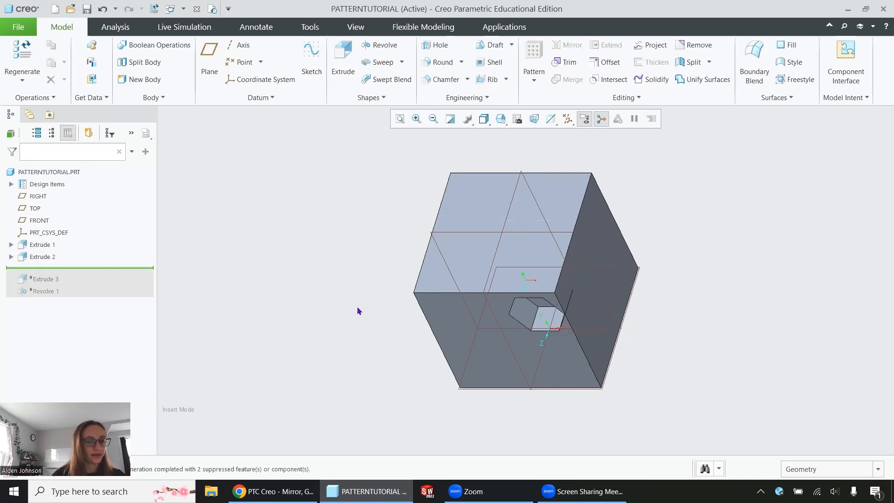
mouse_move(543, 333)
middle_down()
mouse_move(548, 300)
mouse_move(526, 328)
middle_up()
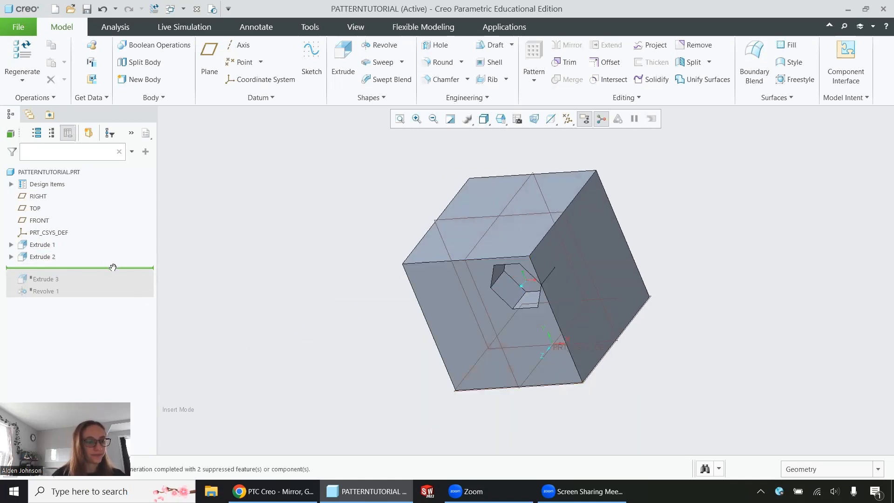
drag(114, 273, 110, 279)
middle_drag(422, 325, 477, 323)
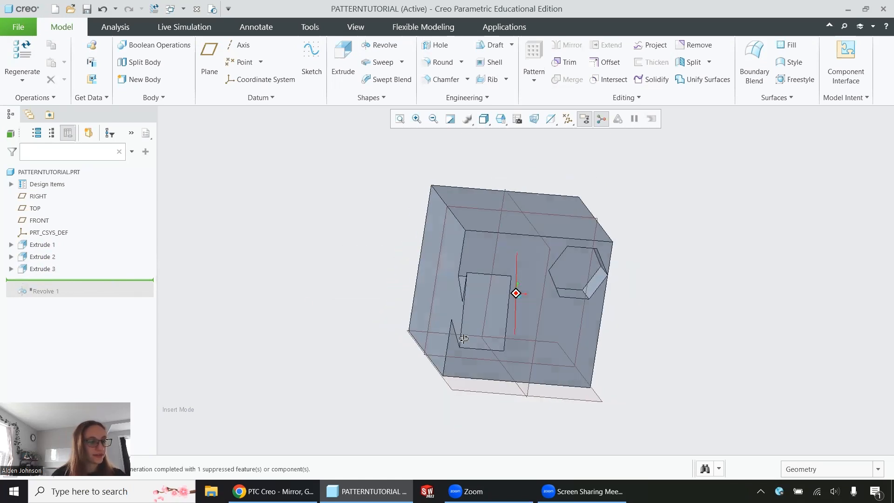
drag(83, 279, 82, 294)
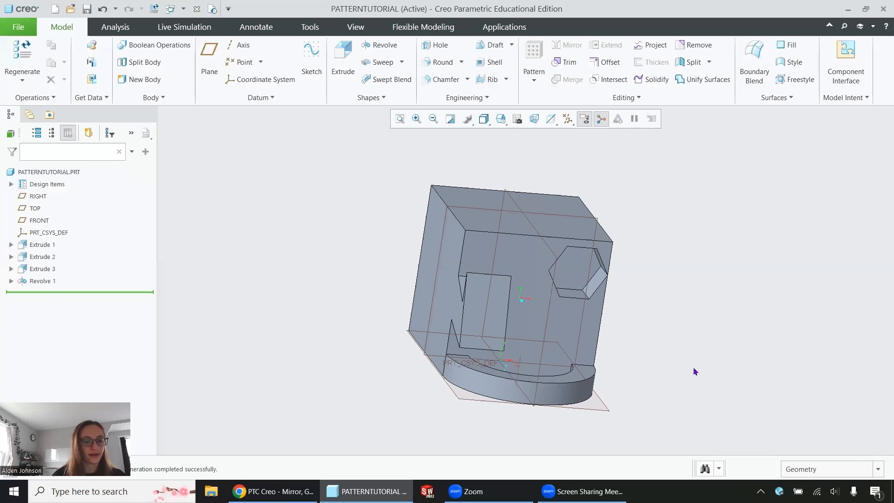
middle_drag(694, 371, 674, 364)
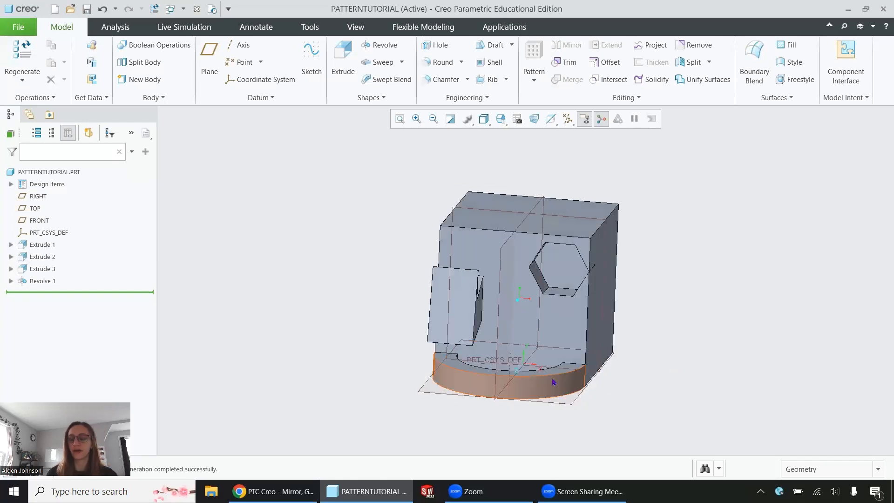
mouse_move(756, 247)
middle_down()
mouse_move(661, 282)
mouse_move(654, 303)
mouse_move(698, 267)
mouse_move(756, 259)
middle_up()
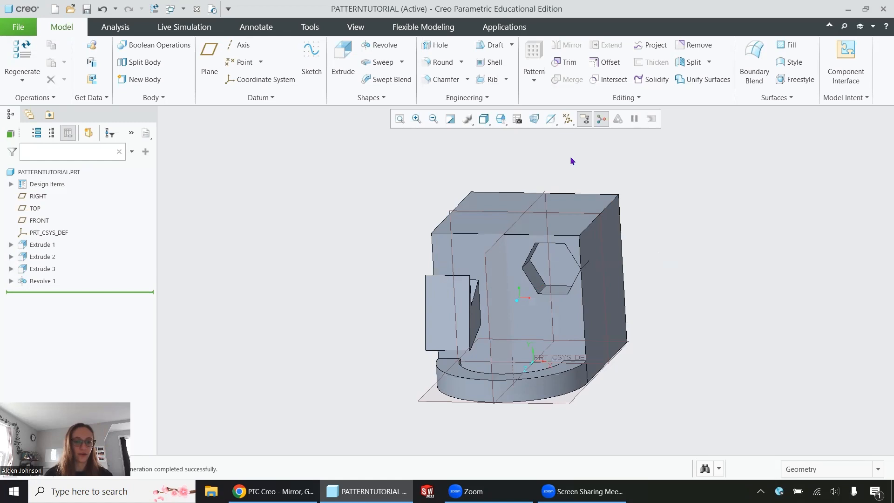
middle_drag(700, 287, 742, 301)
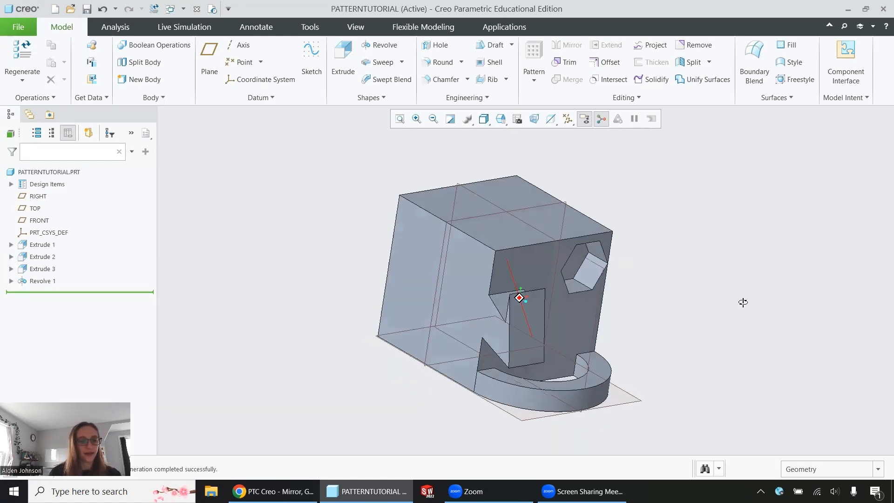
Step: Mirror the Extrude 3 feature about the FRONT datum plane
click(528, 325)
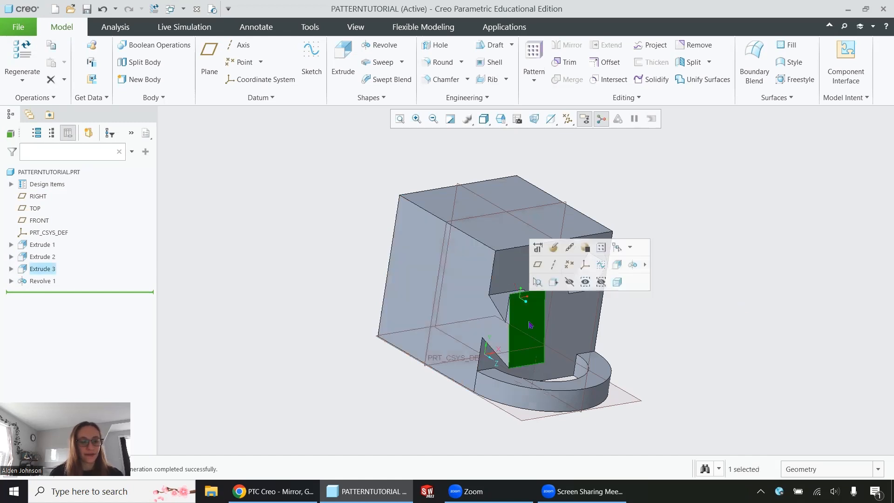
click(41, 272)
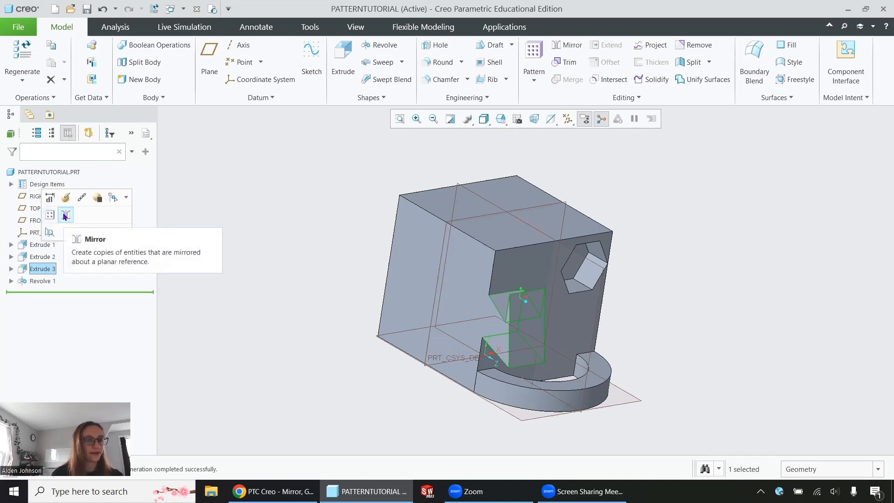
click(568, 45)
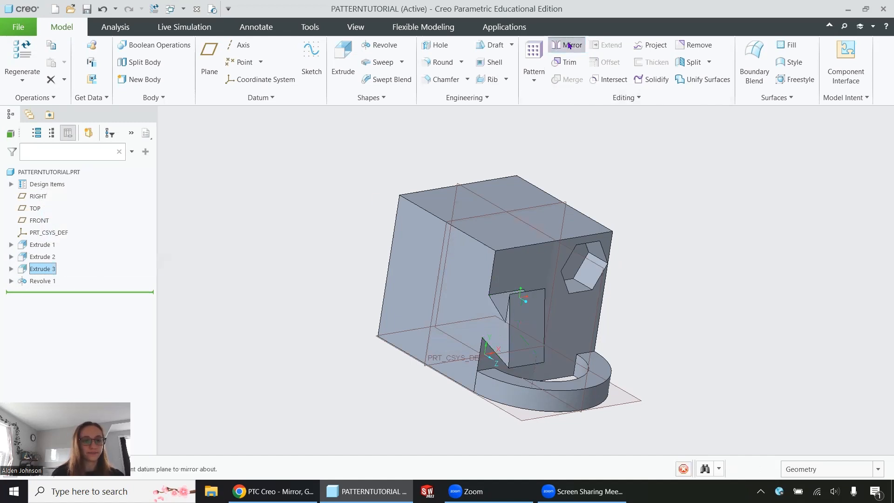
click(472, 216)
mouse_move(456, 317)
middle_down()
mouse_move(473, 313)
mouse_move(519, 242)
mouse_move(480, 325)
mouse_move(465, 316)
middle_up()
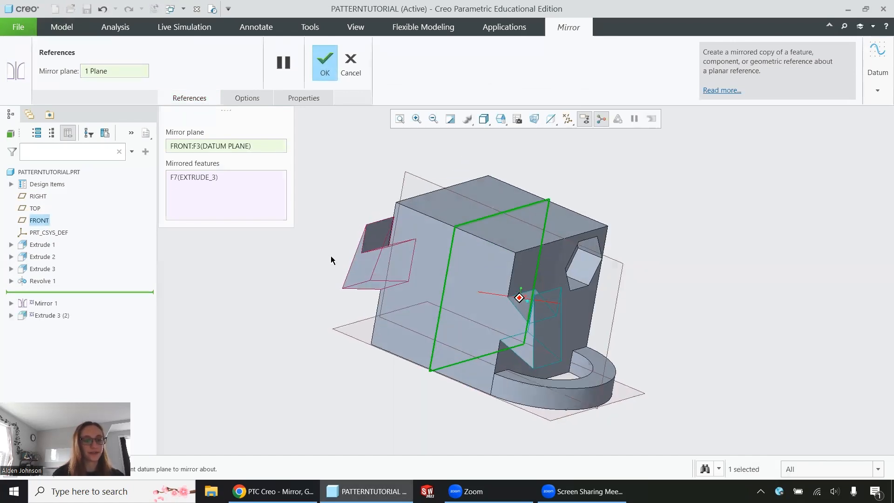
click(327, 69)
middle_drag(625, 295, 640, 285)
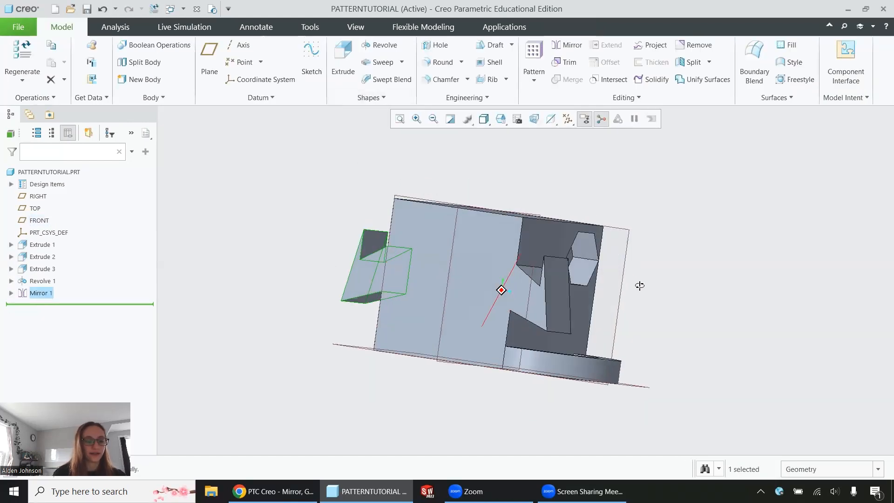
key(ctrl+d)
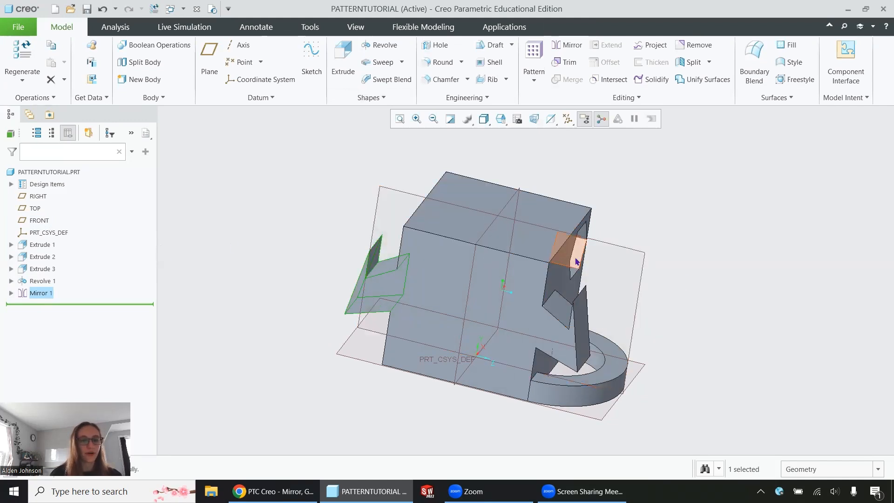
right_click(41, 280)
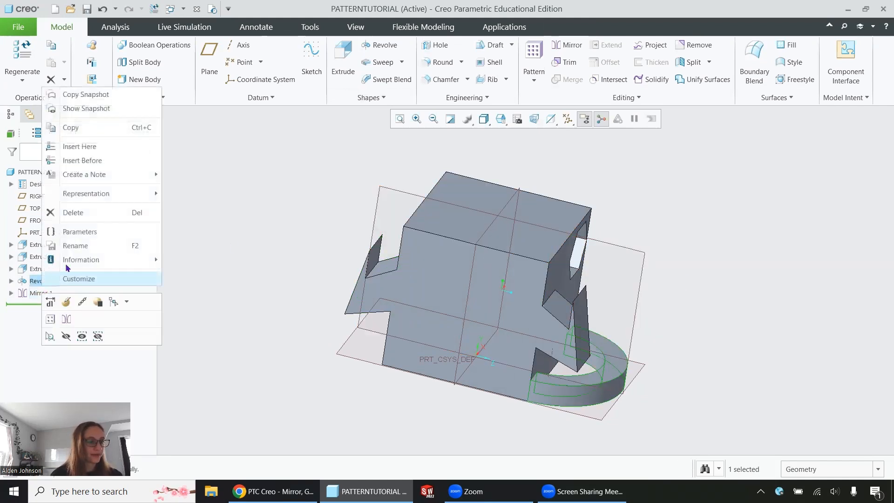
click(82, 213)
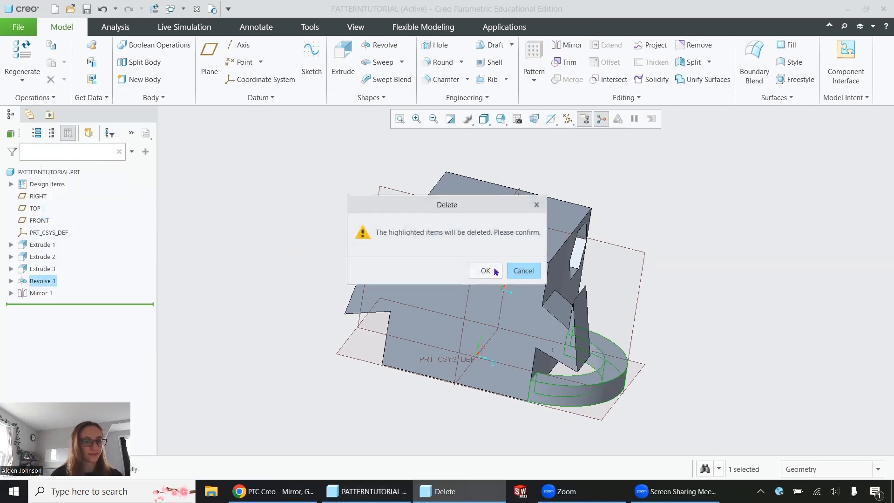
click(522, 271)
Step: Delete the Mirror 1 feature from the model tree
right_click(40, 293)
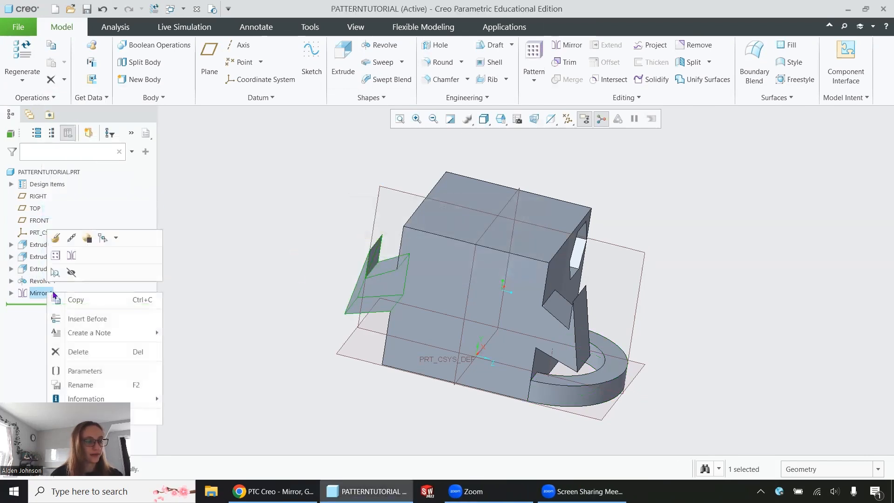
click(100, 350)
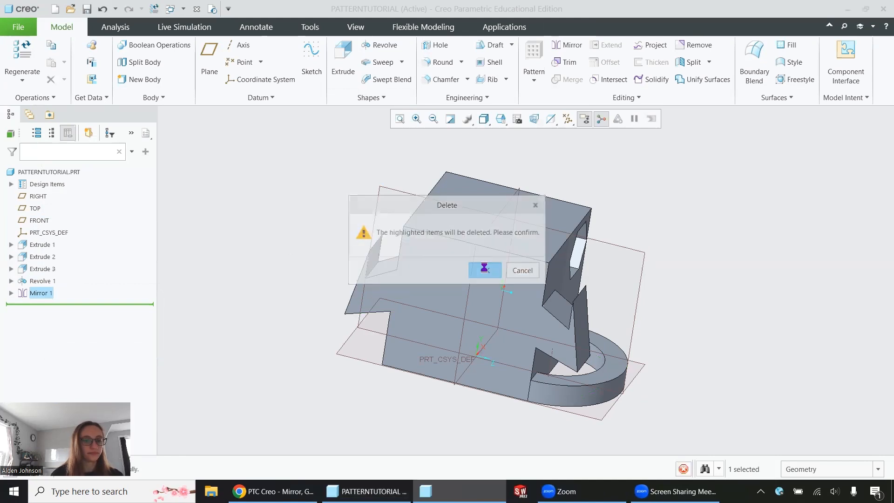
click(484, 268)
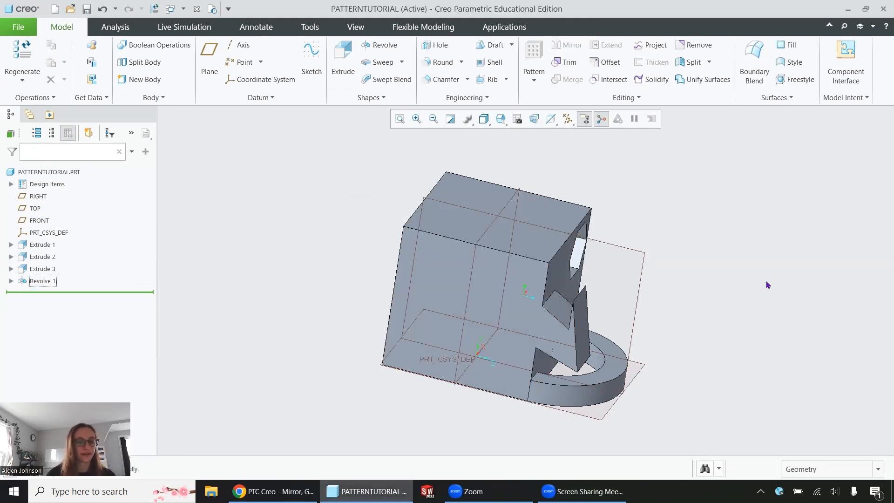
click(42, 257)
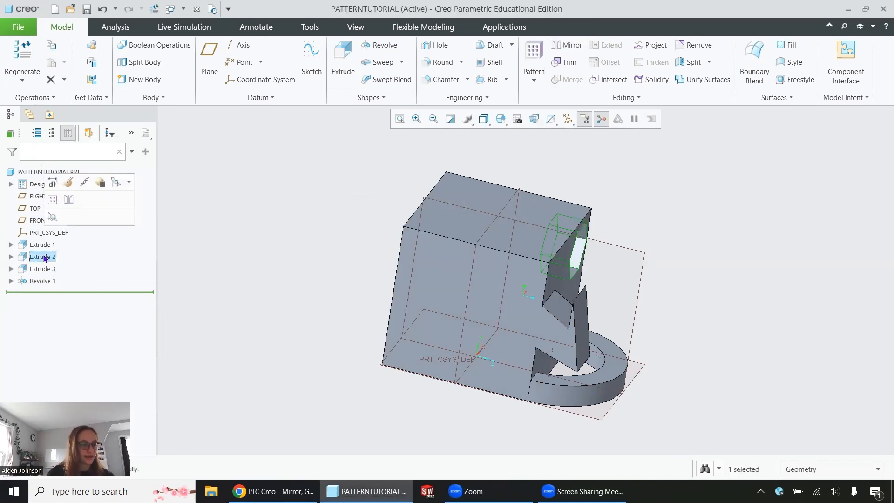
ctrl+click(50, 269)
ctrl+click(42, 281)
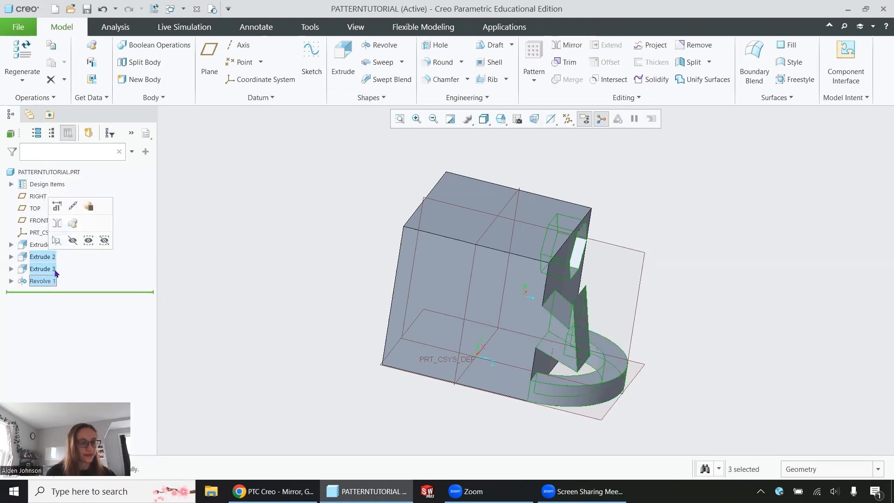
click(57, 223)
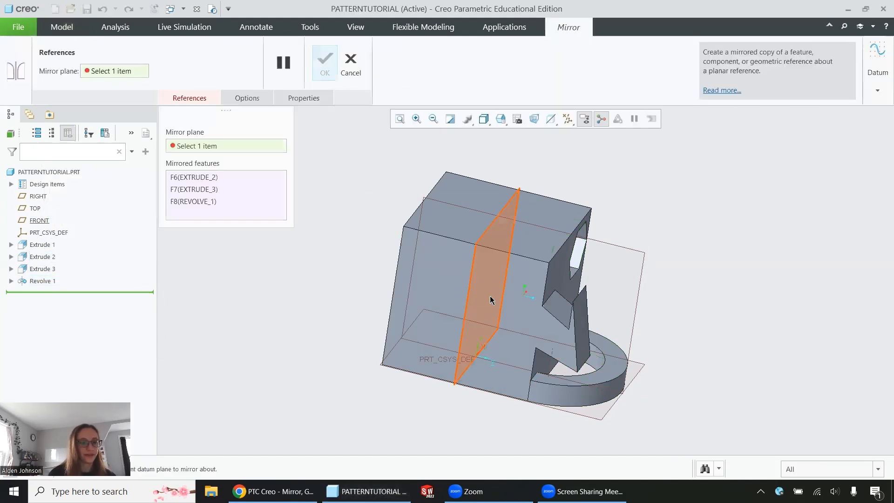
click(468, 292)
middle_drag(419, 292, 395, 261)
click(351, 62)
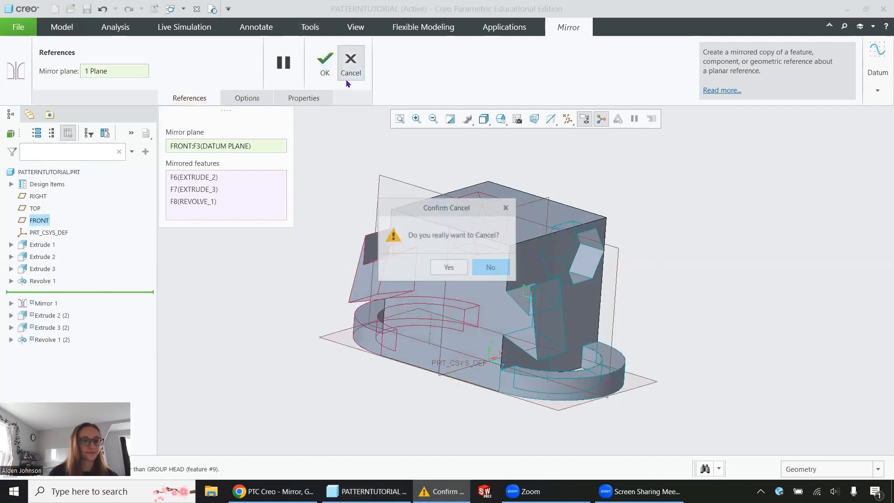
click(446, 268)
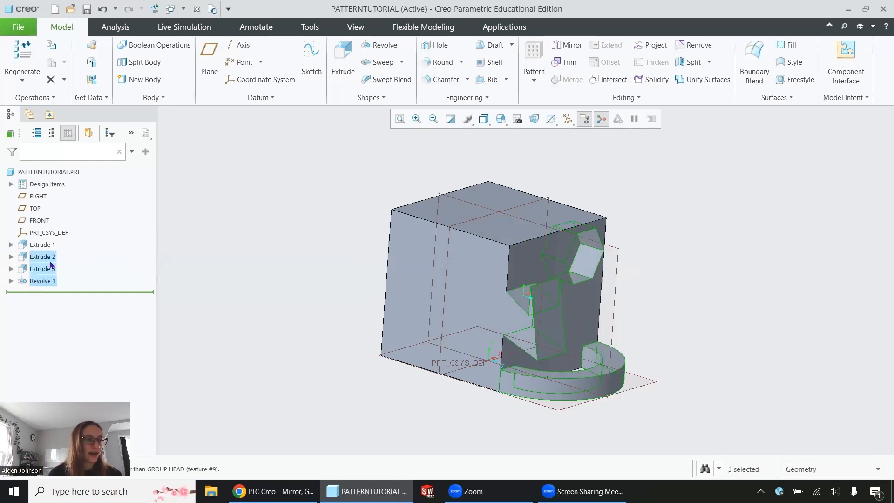
key(Escape)
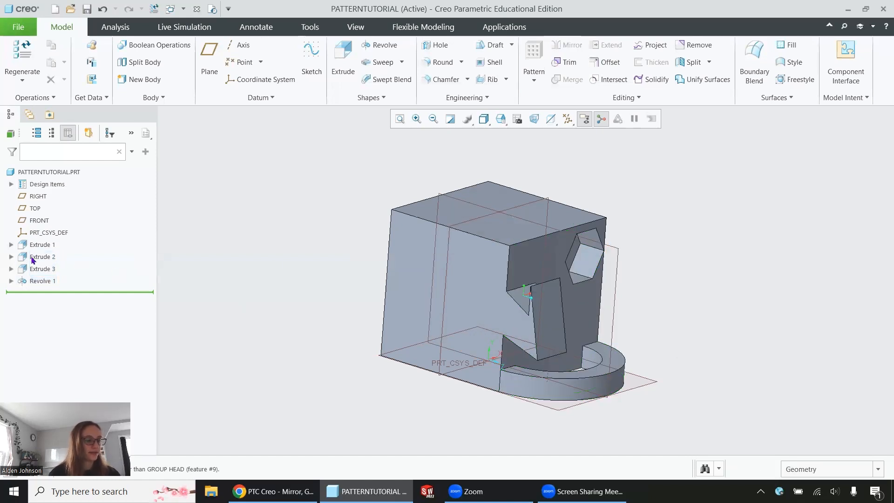
Step: Group Extrude 2, Extrude 3 and Revolve 1 into a local group
click(32, 257)
shift+click(37, 281)
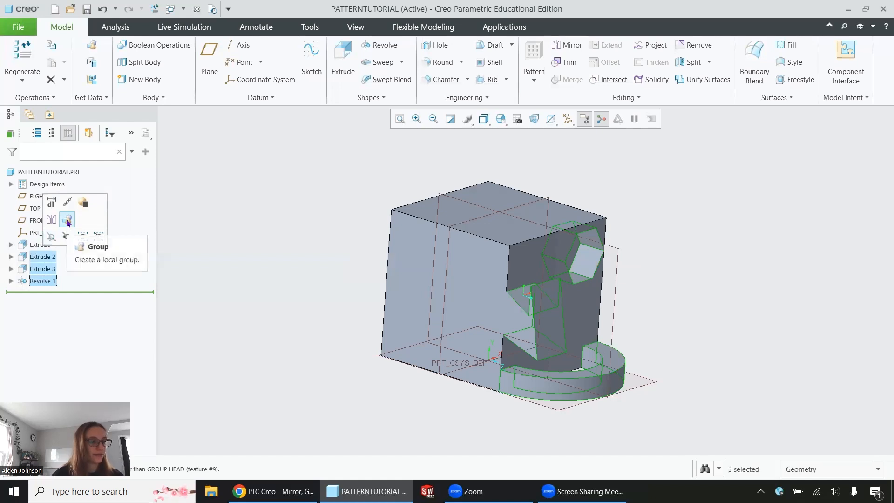
click(68, 221)
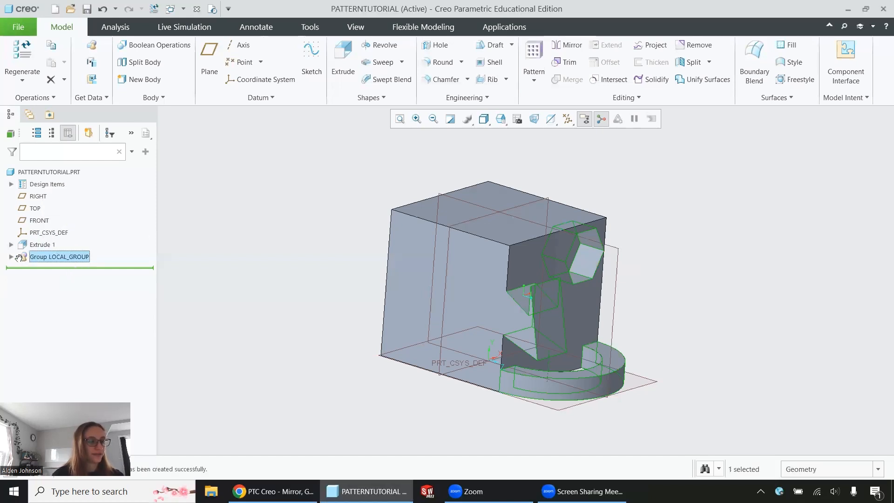
Step: Expand the local group and highlight each of its member features
click(11, 257)
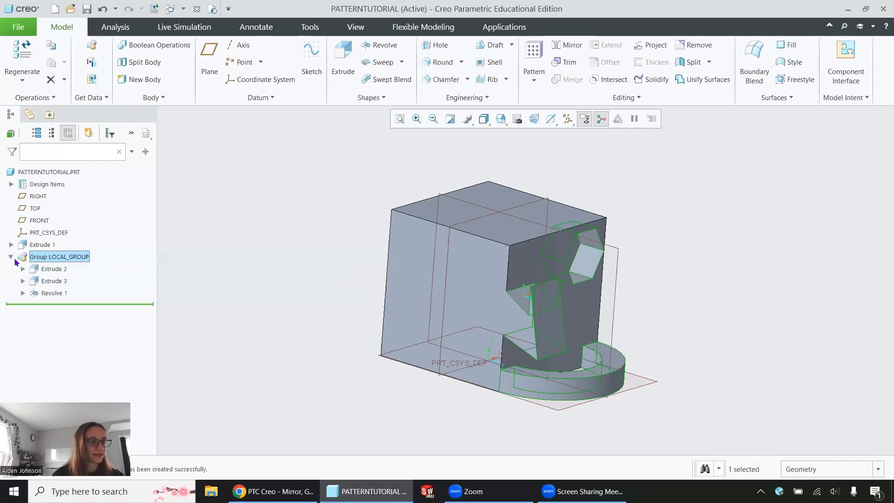
click(53, 272)
click(54, 282)
click(54, 294)
click(143, 292)
Step: Mirror the local group about the FRONT datum plane
click(62, 258)
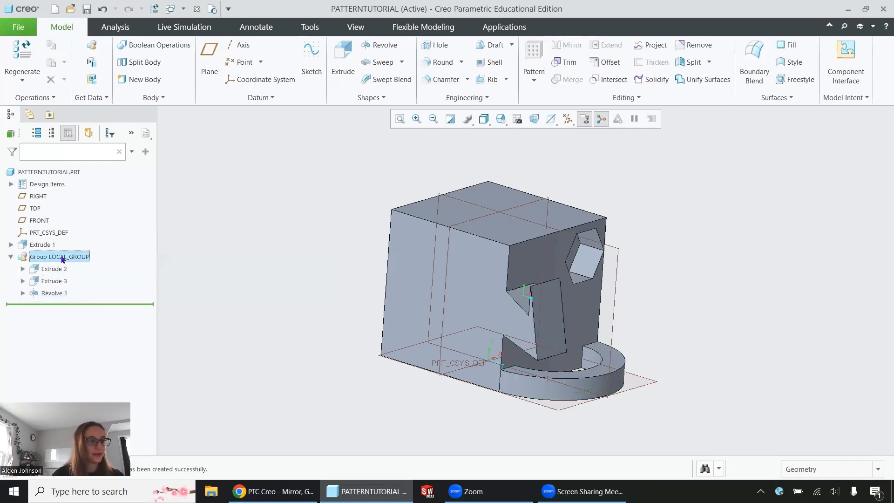
click(84, 201)
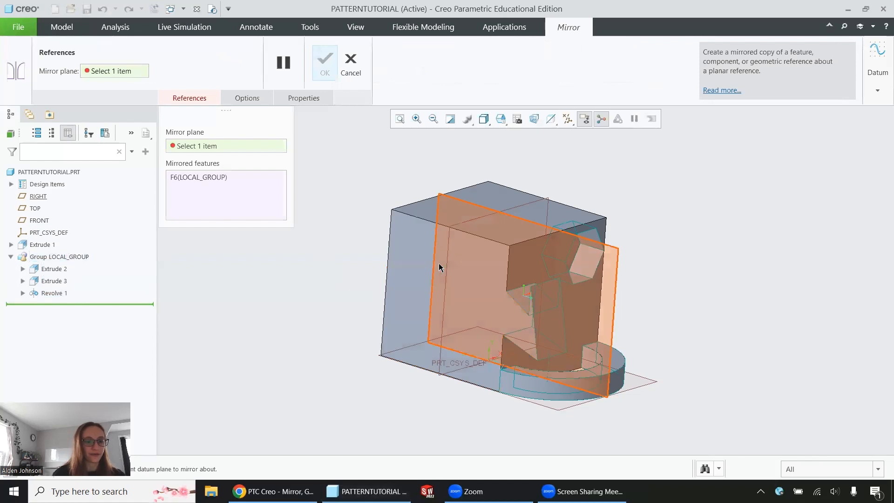
click(446, 262)
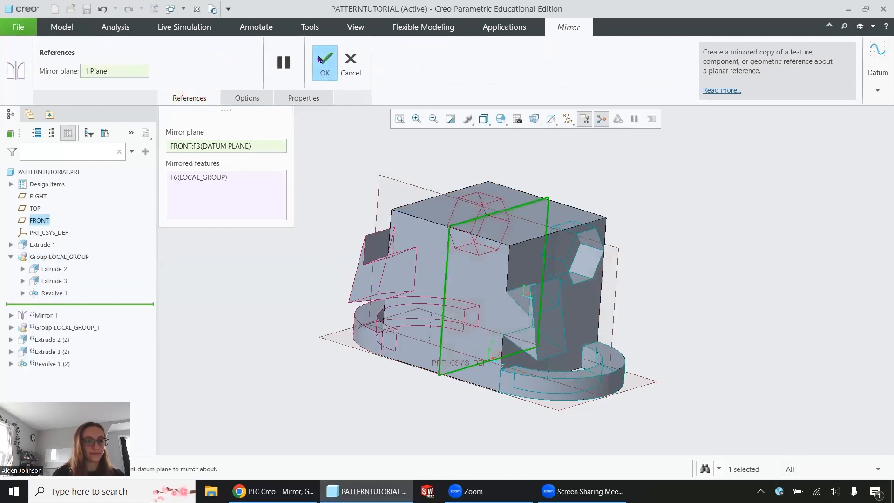
click(319, 59)
mouse_move(619, 261)
middle_down()
mouse_move(675, 266)
mouse_move(629, 266)
middle_up()
Step: Edit Extrude 3's dimensions and set the vertical 1.50 edge dimension of its profile to 1
click(70, 259)
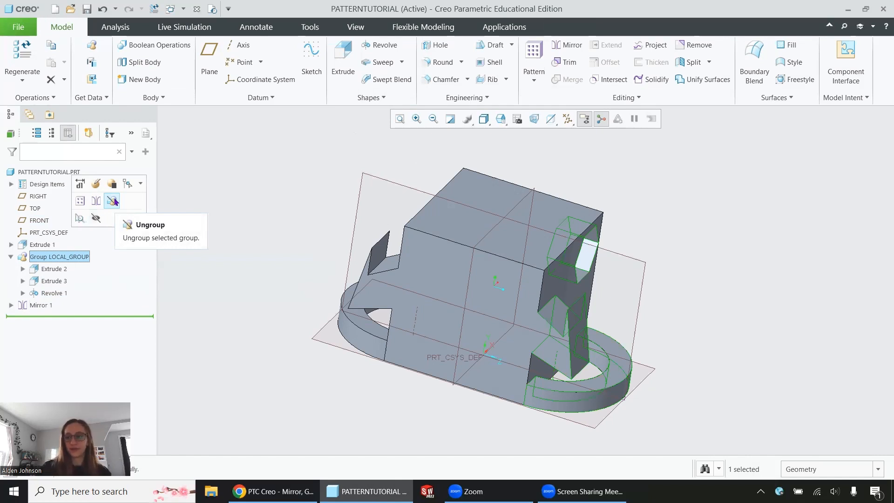
click(266, 188)
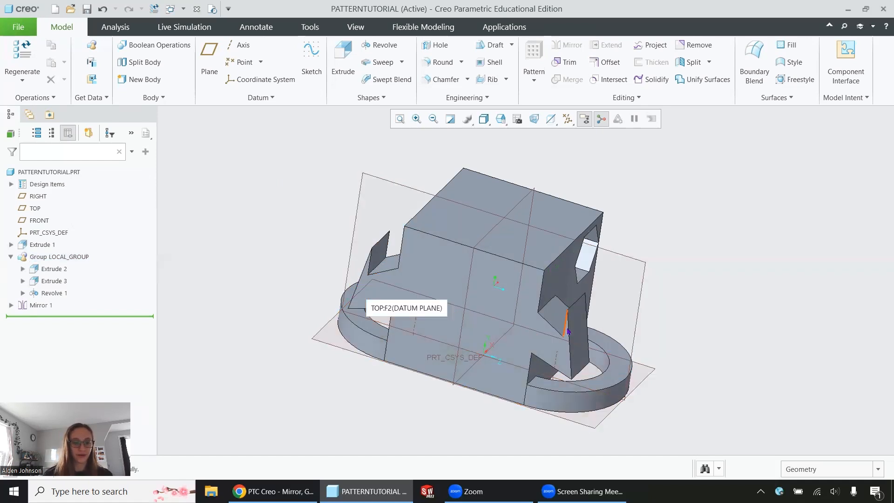
click(47, 270)
click(53, 281)
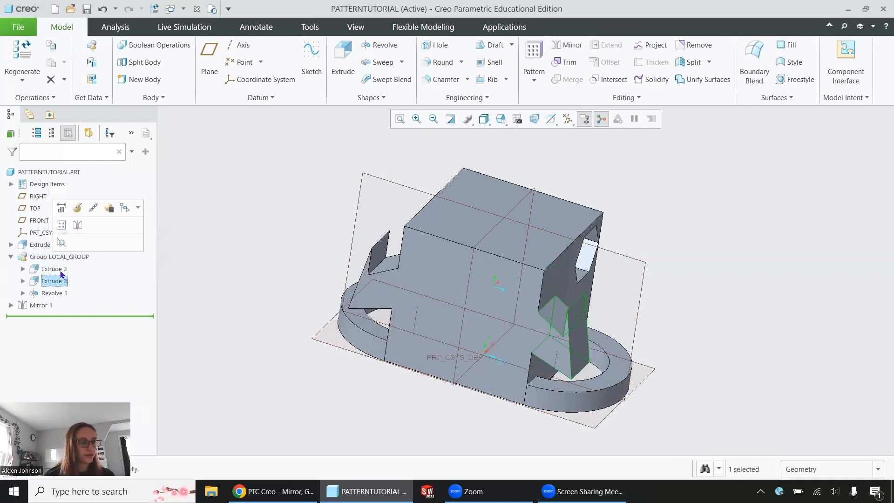
click(68, 210)
scroll(540, 333, up, 5)
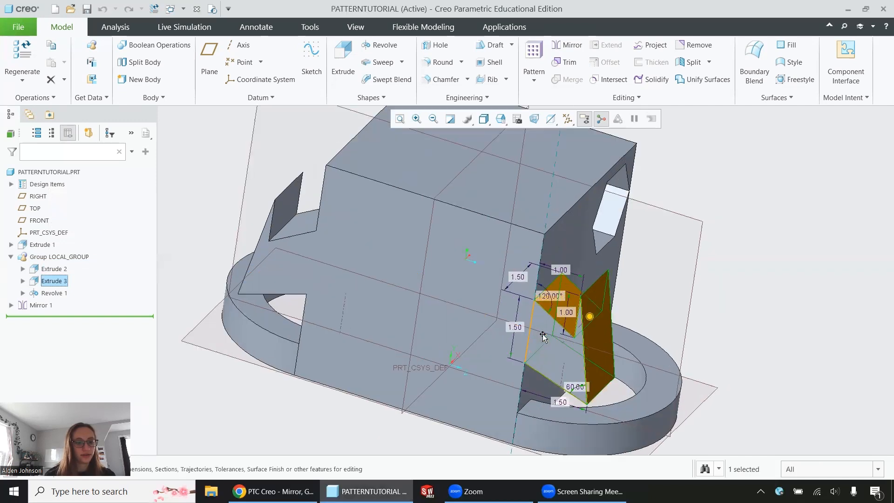
double_click(506, 326)
text(1)
key(Return)
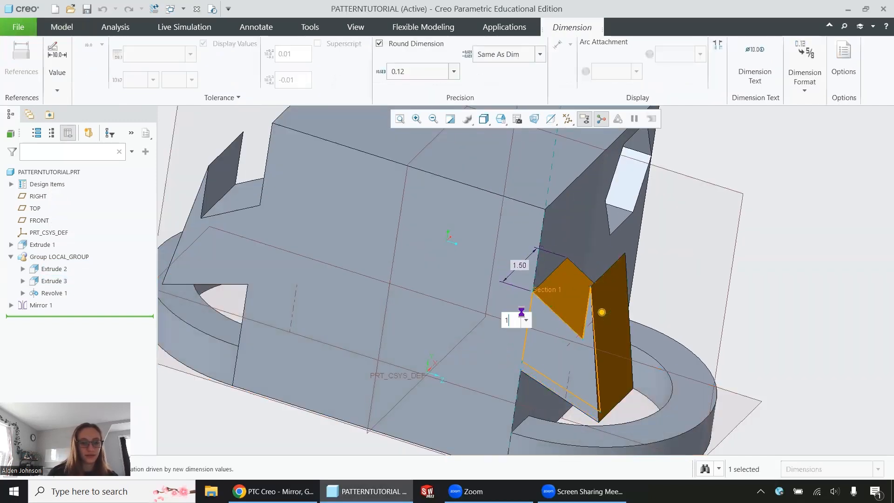
Step: Apply the dimension edit and start a new extrusion sketched on the top face of the main block
click(766, 215)
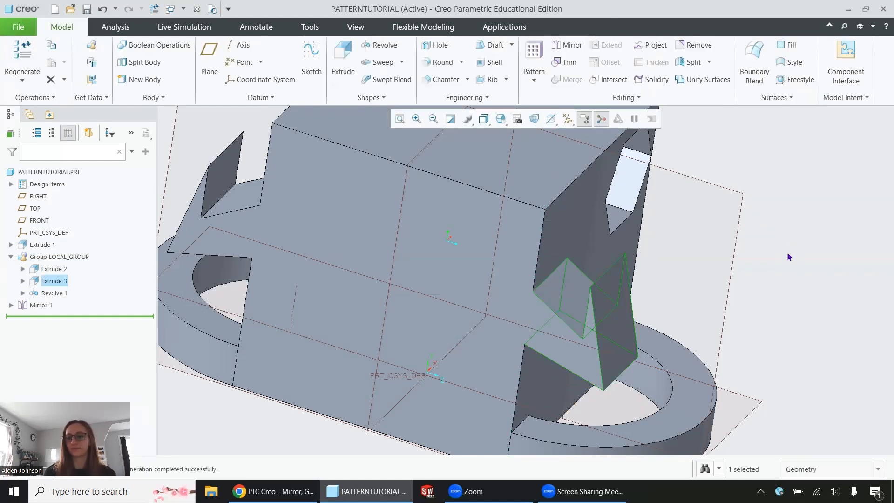
scroll(788, 257, down, 3)
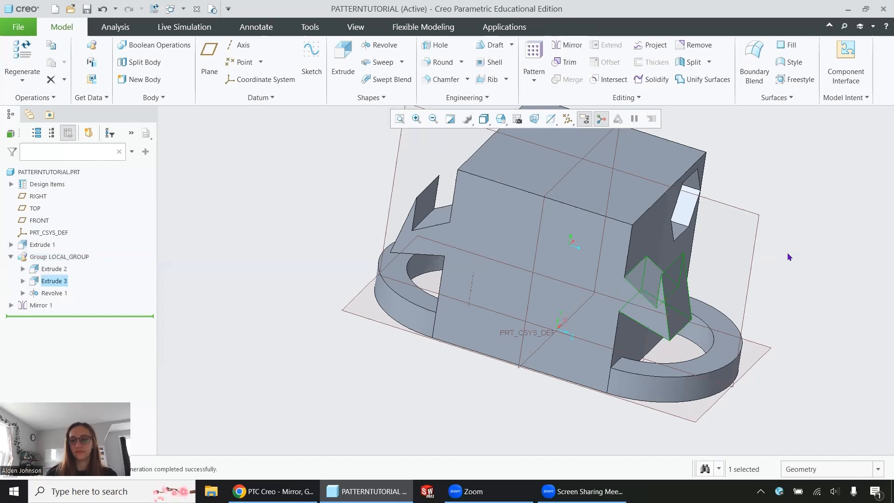
click(488, 119)
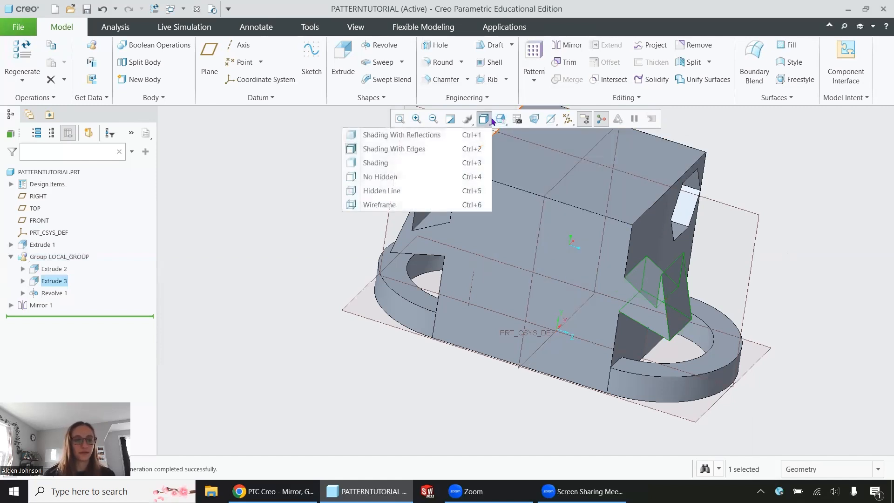
click(494, 120)
click(496, 120)
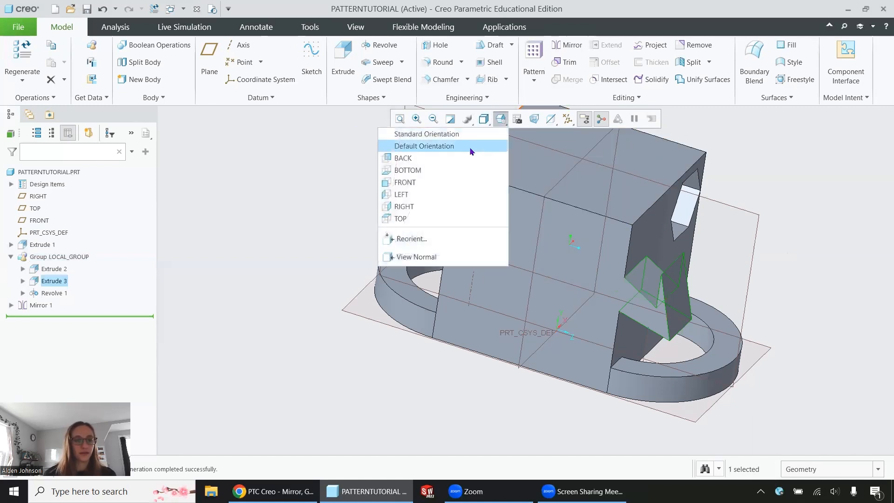
click(470, 144)
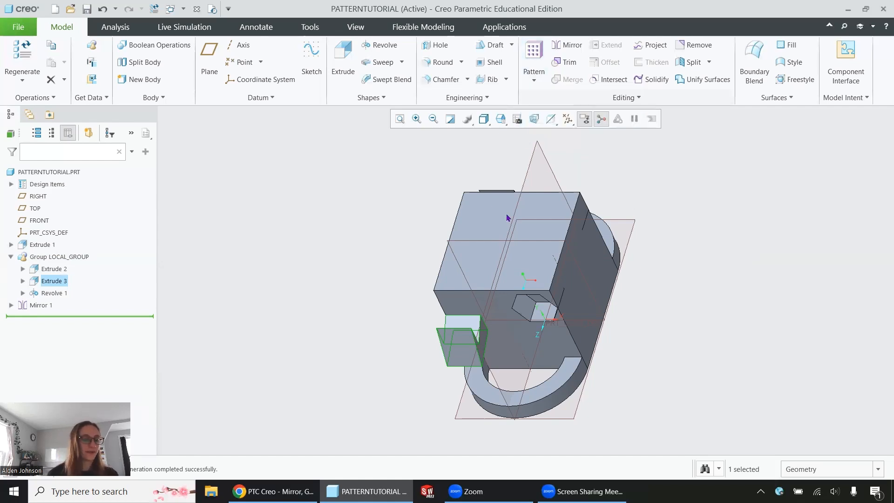
click(476, 215)
click(565, 158)
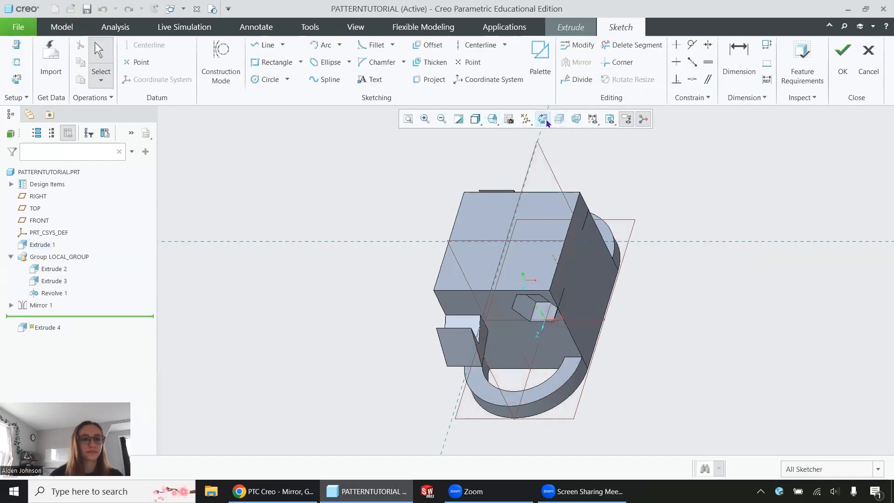
click(543, 120)
scroll(485, 239, down, 4)
Step: Sketch a circle near the face's corner and set its diameter to 0.25
click(270, 80)
click(446, 211)
click(452, 216)
click(739, 60)
double_click(442, 207)
middle_click(426, 205)
text(0.25)
key(Return)
Step: Locate the circle's centre 2 from each reference edge and finish the extrusion
double_click(515, 217)
text(2)
key(Return)
double_click(440, 278)
text(2)
key(Return)
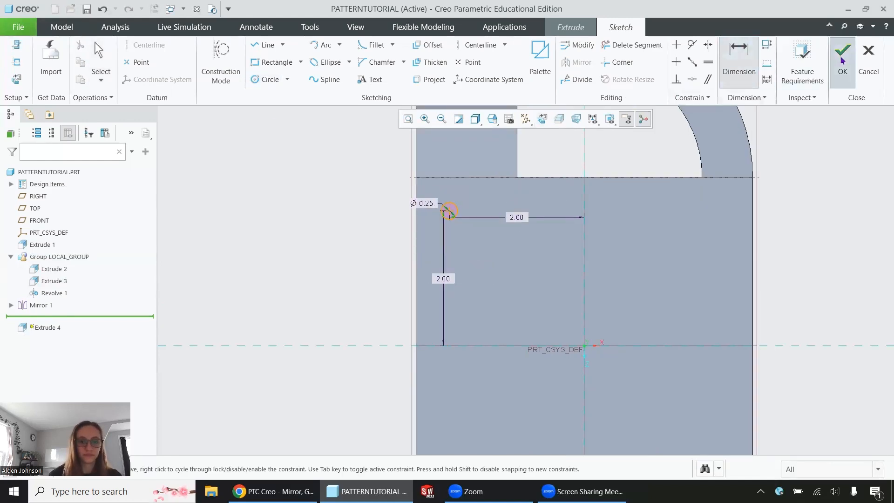
click(842, 59)
middle_click(481, 183)
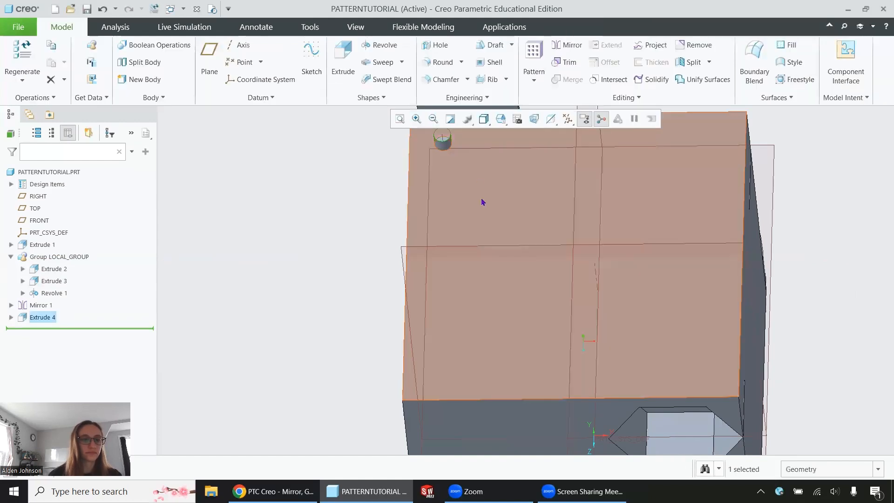
Step: Start a Direction pattern of Extrude 4, using the block's top edge as the first direction
scroll(481, 184, up, 5)
scroll(497, 176, down, 3)
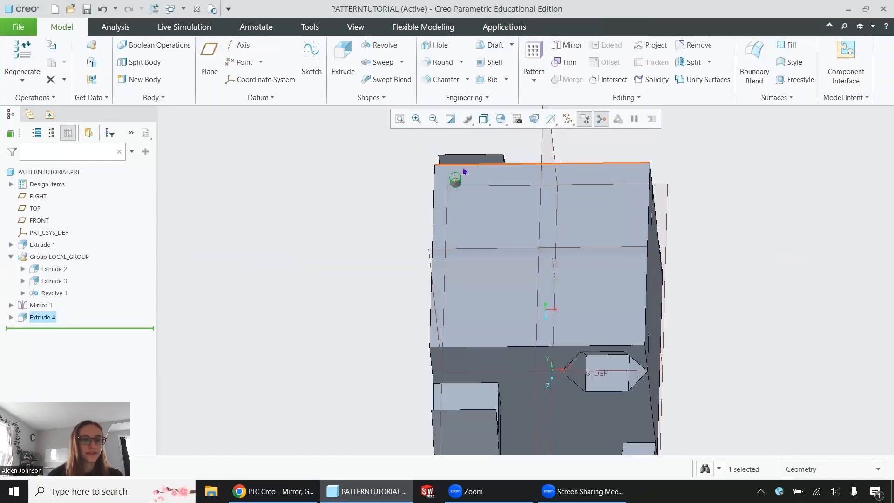
click(39, 318)
click(46, 262)
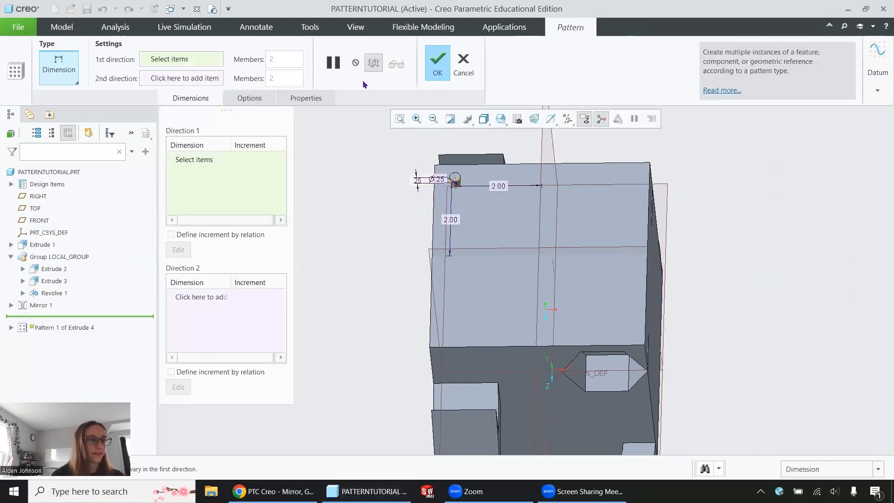
click(58, 69)
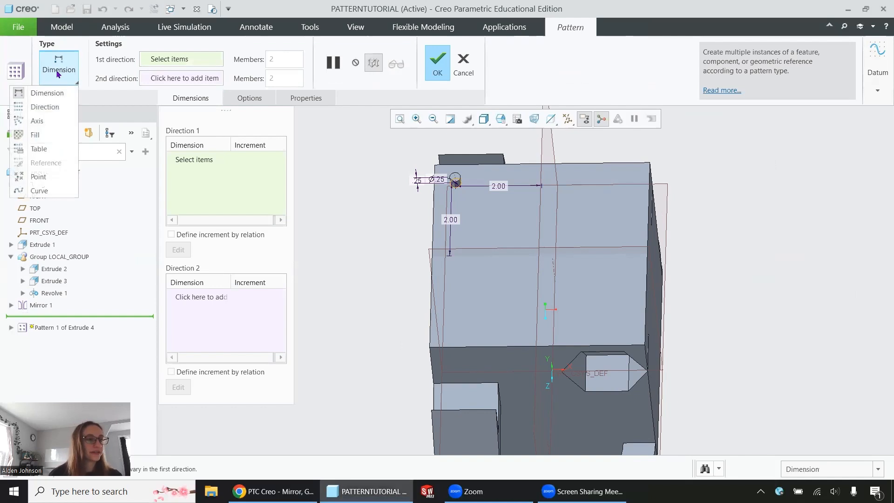
click(42, 107)
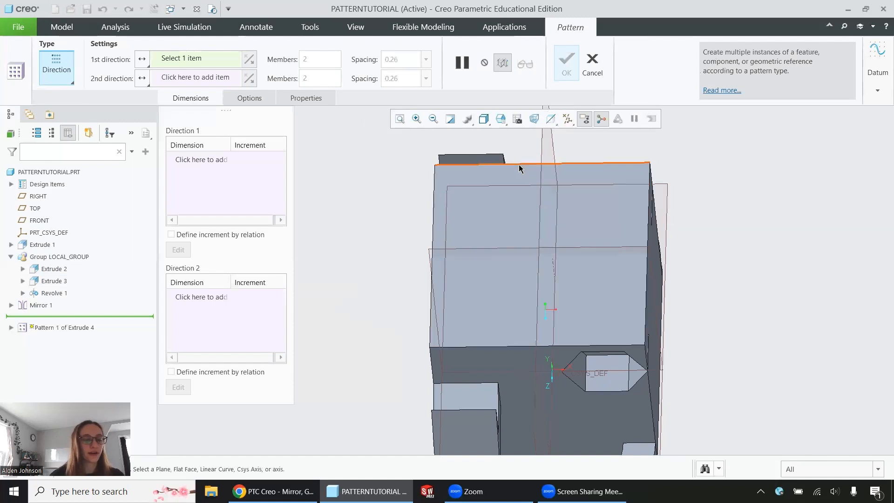
click(520, 164)
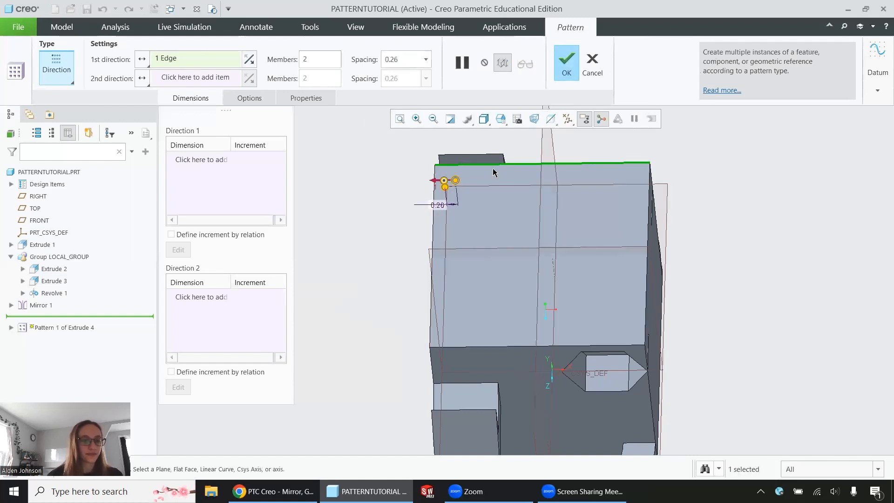
Step: Set the first direction to 6 members, flip its direction, and set the spacing to 0.75
scroll(498, 167, up, 2)
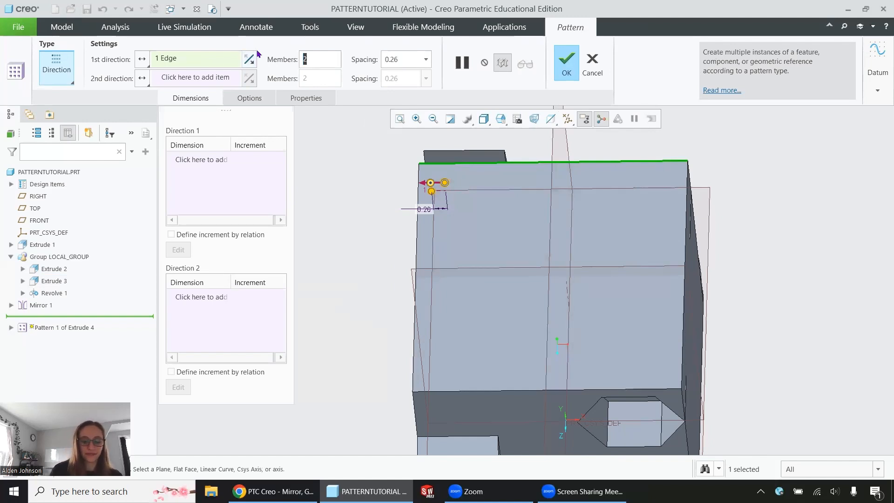
text(6)
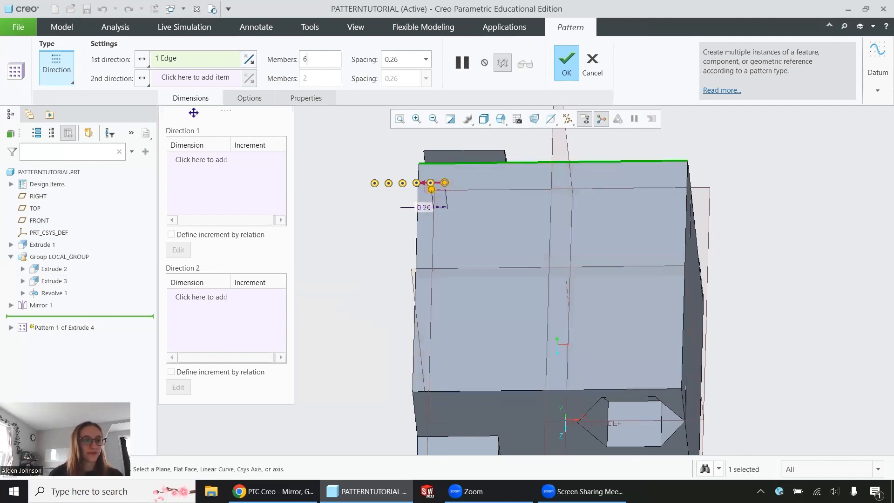
click(249, 60)
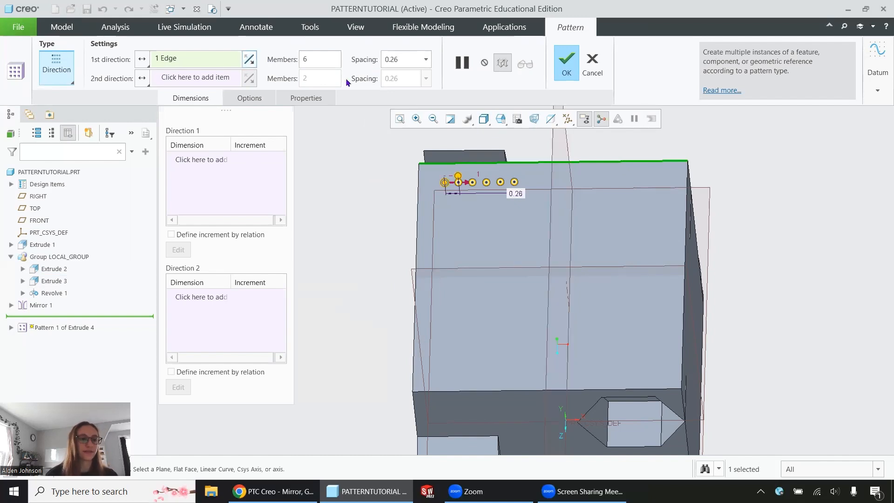
double_click(416, 61)
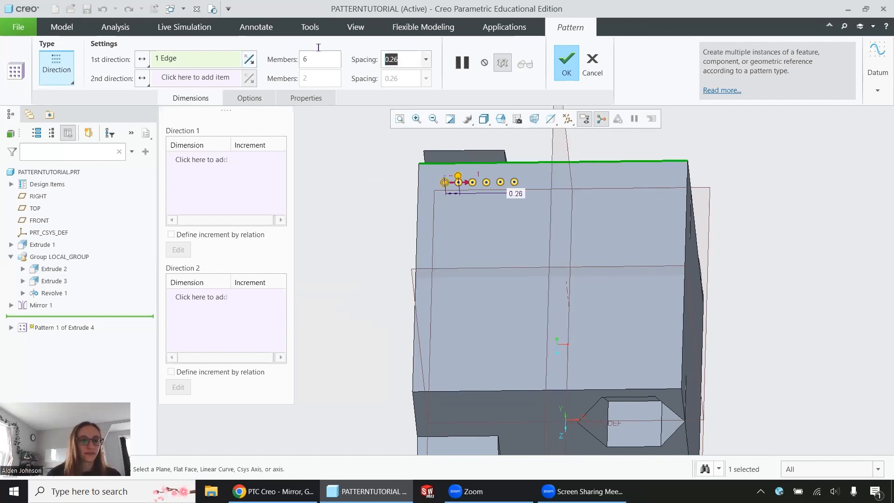
text(0.5)
key(Return)
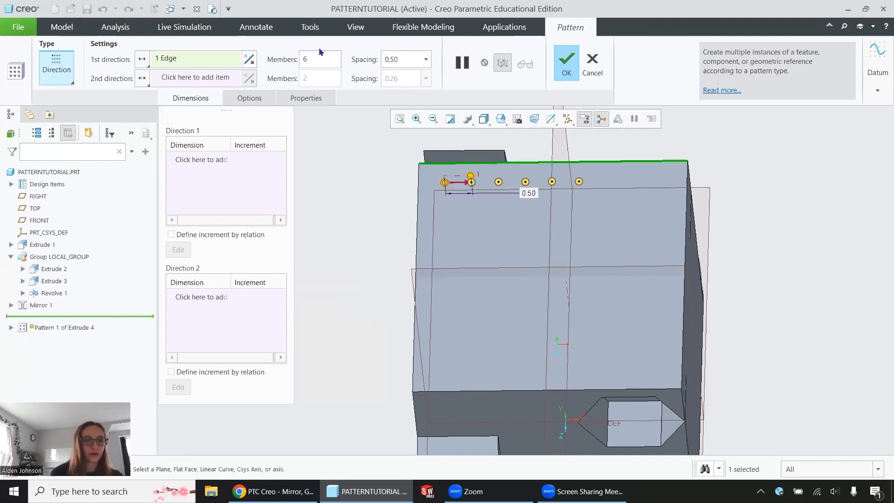
drag(395, 60, 384, 60)
text(1)
key(Return)
text(.)
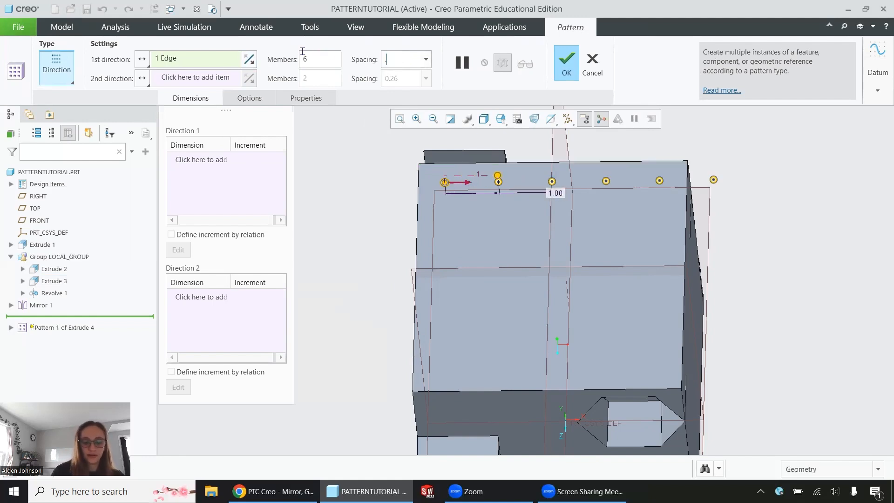
text(75)
key(Return)
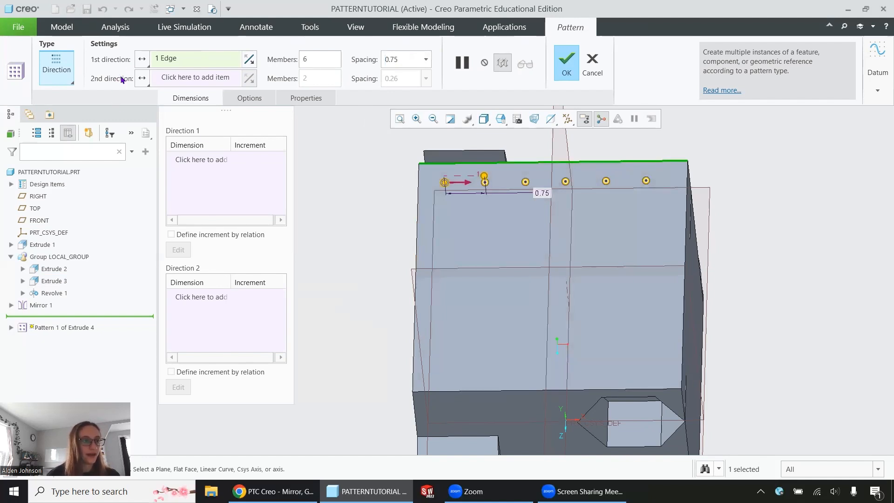
Step: Add the block's side edge as second direction with 4 members at 1.00 spacing and complete the pattern
click(192, 78)
click(418, 210)
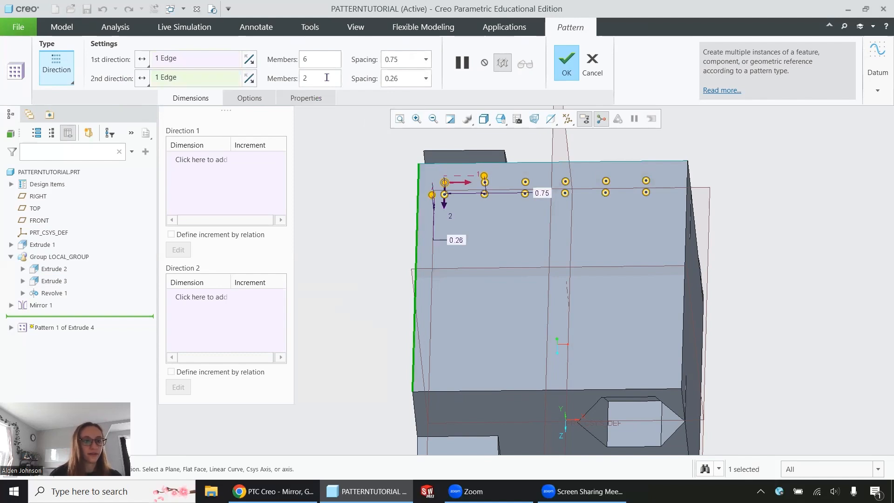
drag(272, 83, 266, 86)
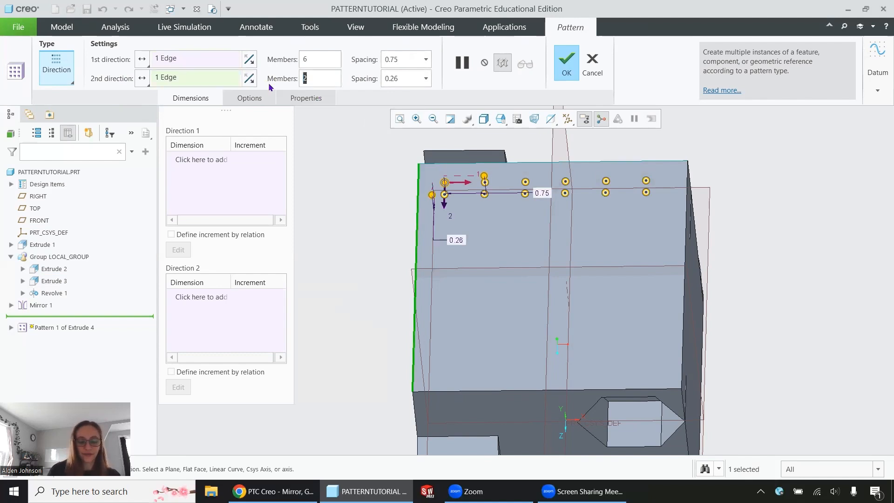
text(4)
drag(416, 77, 358, 83)
text(1)
key(Return)
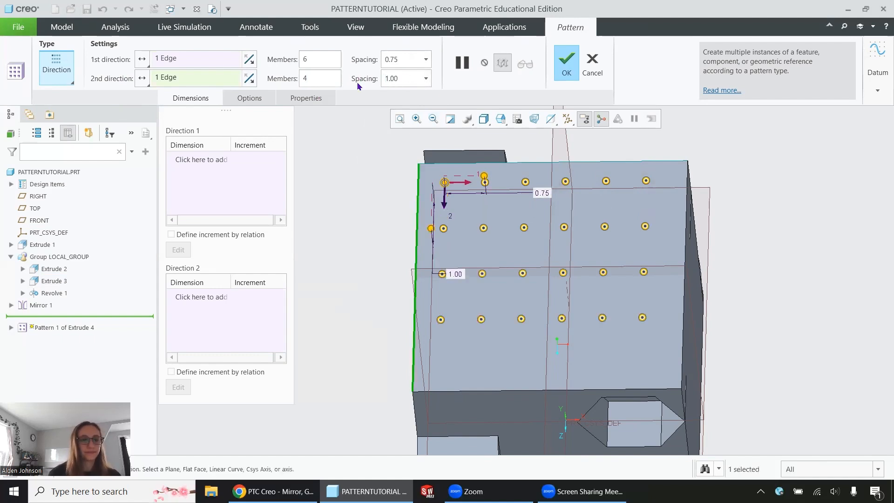
click(566, 62)
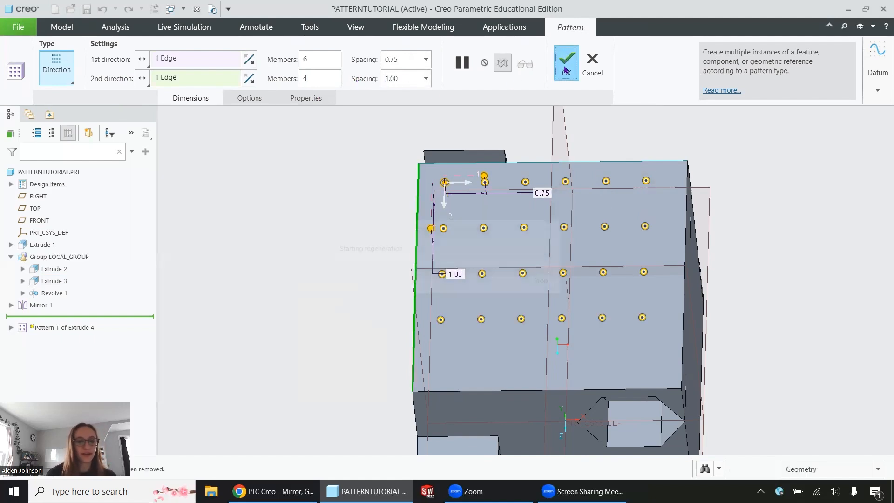
middle_drag(531, 243, 589, 211)
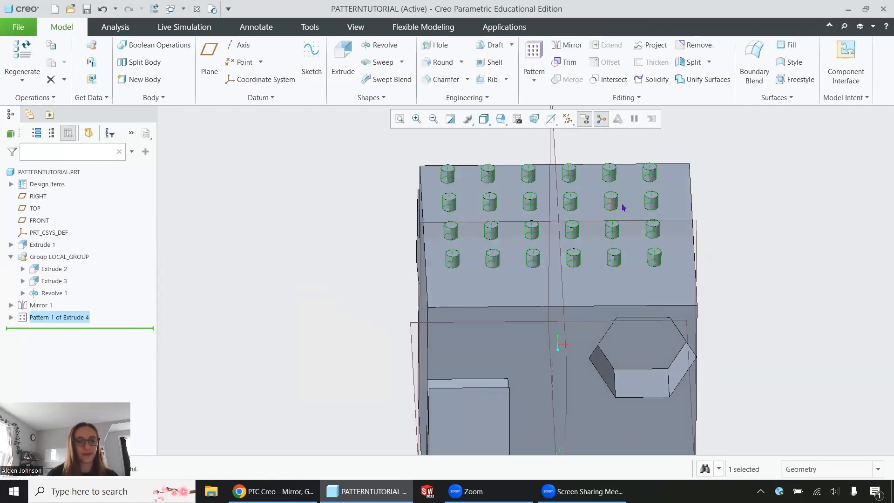
click(784, 216)
mouse_move(802, 251)
middle_down()
mouse_move(750, 250)
mouse_move(795, 245)
mouse_move(804, 256)
middle_up()
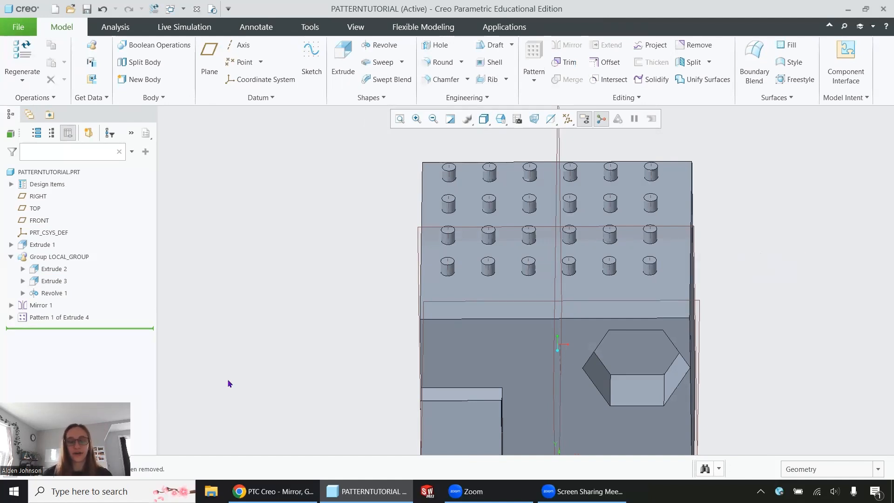
Step: Edit the definition of Pattern 1 of Extrude 4 and change its type to Curve
click(19, 315)
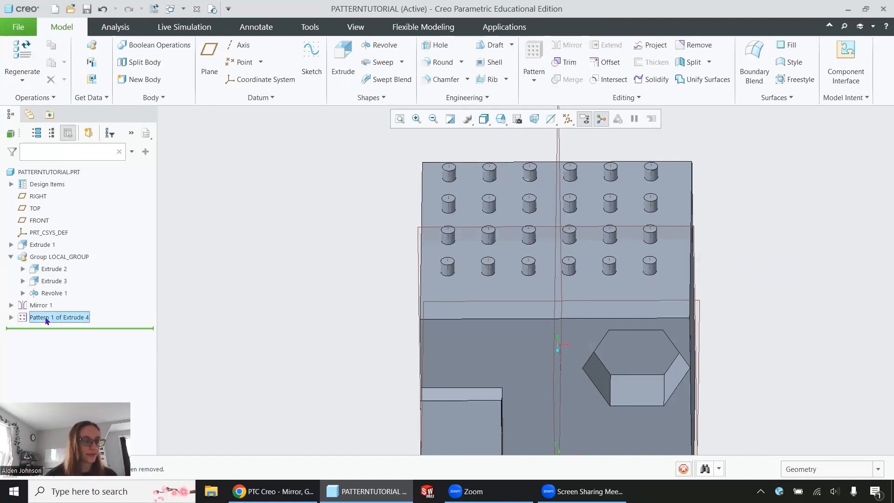
click(70, 244)
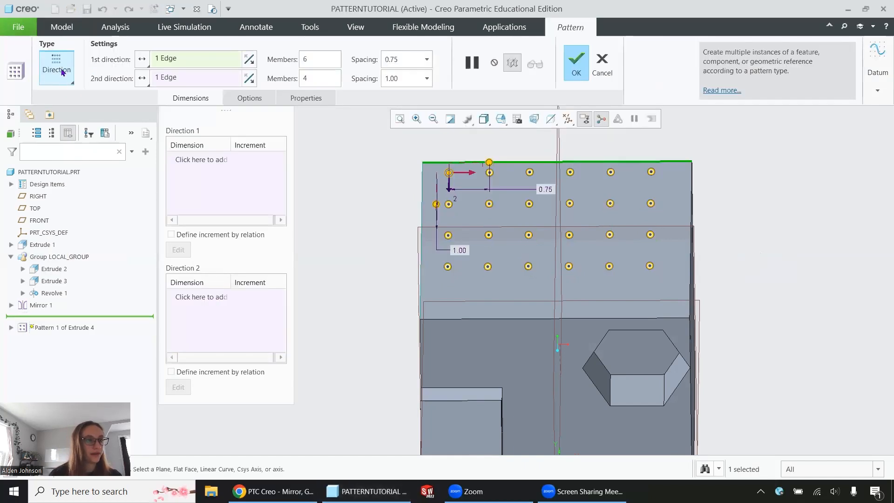
click(62, 72)
click(35, 191)
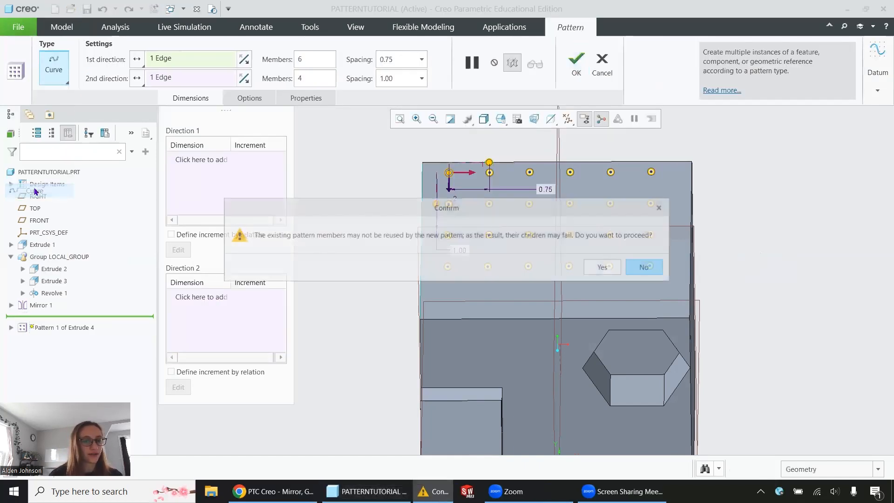
click(610, 269)
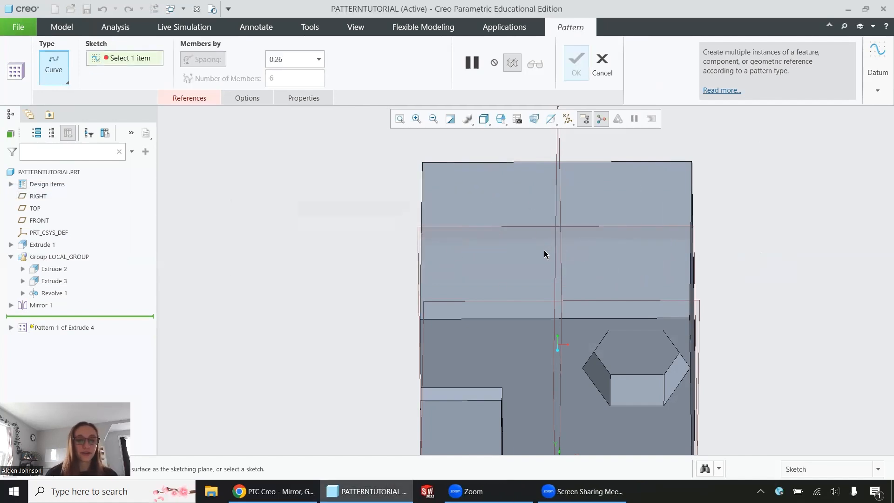
Step: Start a datum sketch on the block's top face with RIGHT as the orientation reference, viewed straight on
click(878, 90)
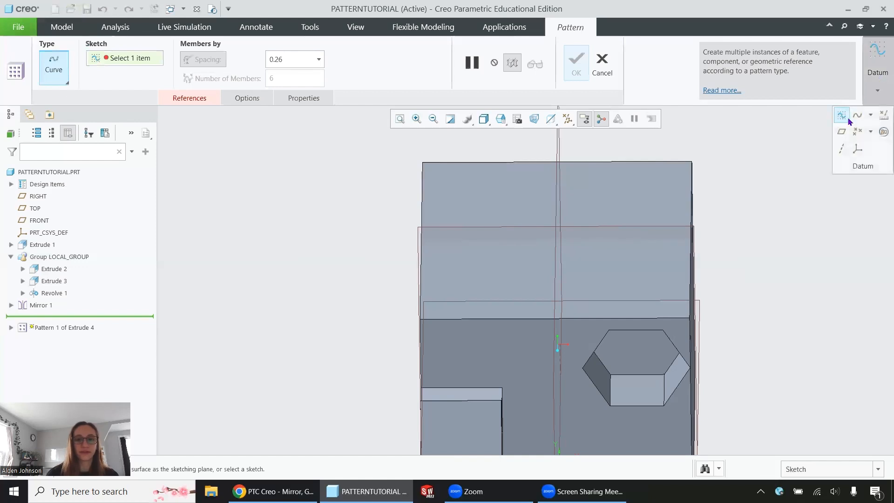
click(846, 121)
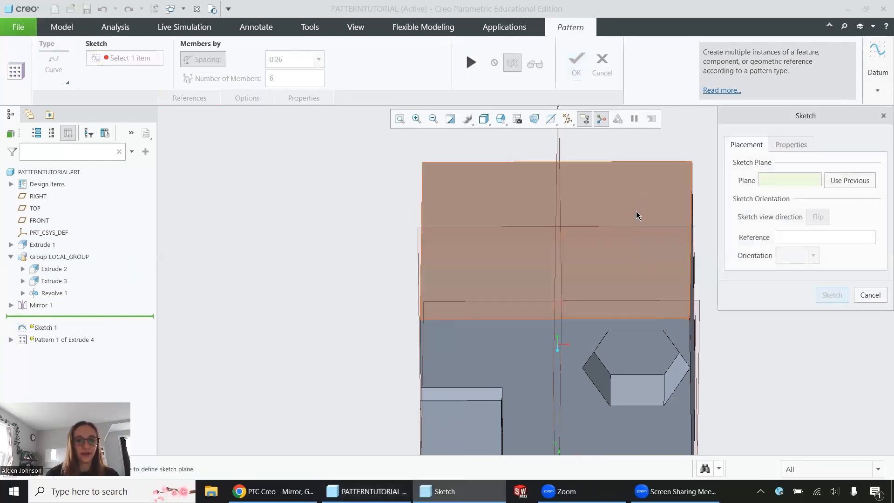
click(636, 213)
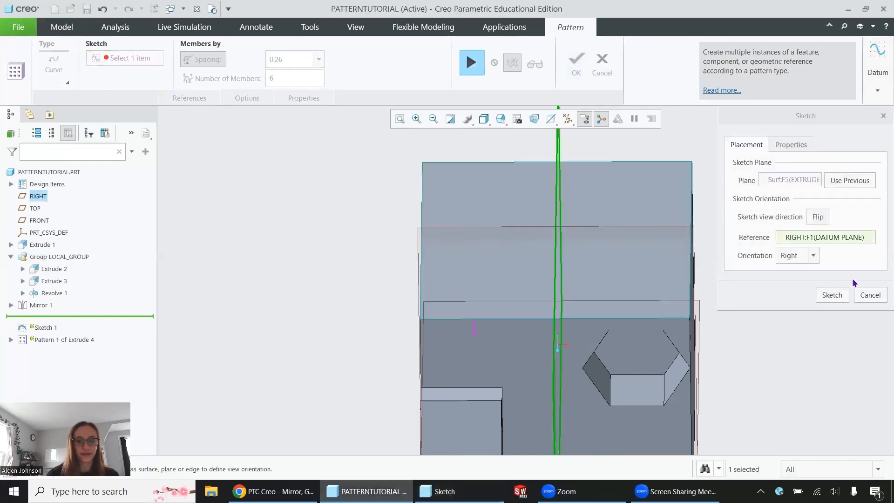
click(832, 295)
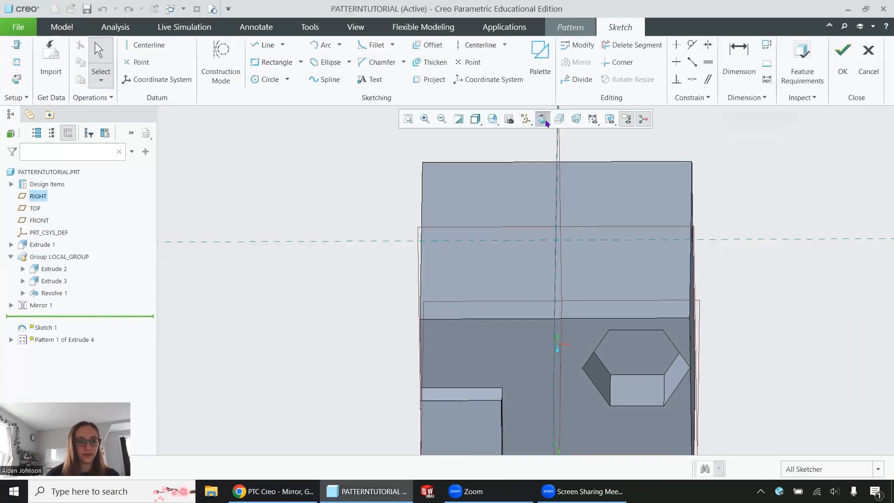
click(545, 121)
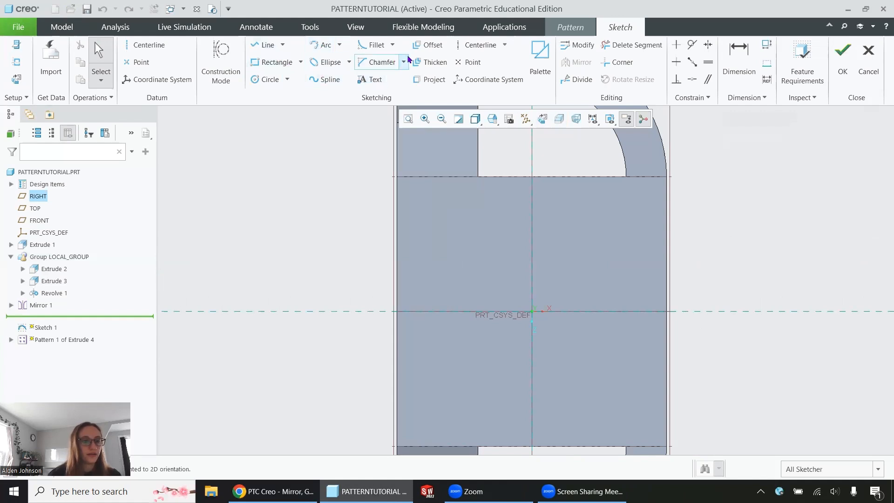
Step: Sketch an S-shaped spline across the block's top face and finish the sketch
click(326, 79)
click(428, 204)
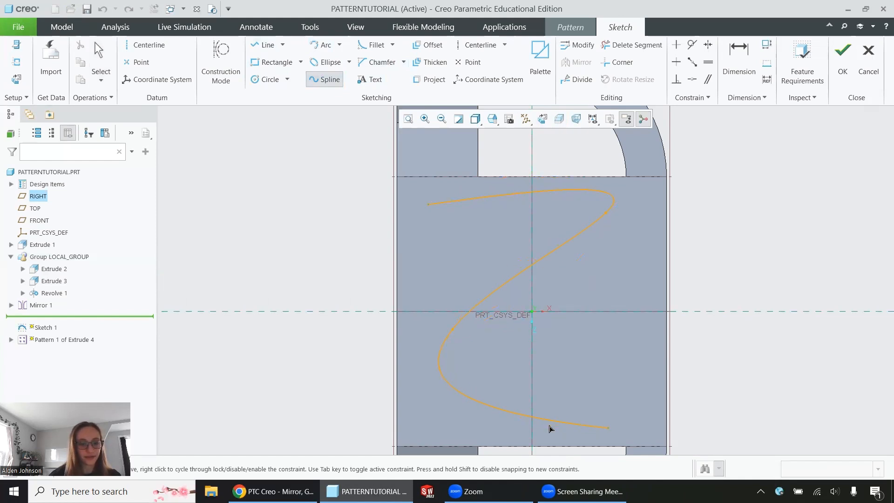
middle_click(622, 409)
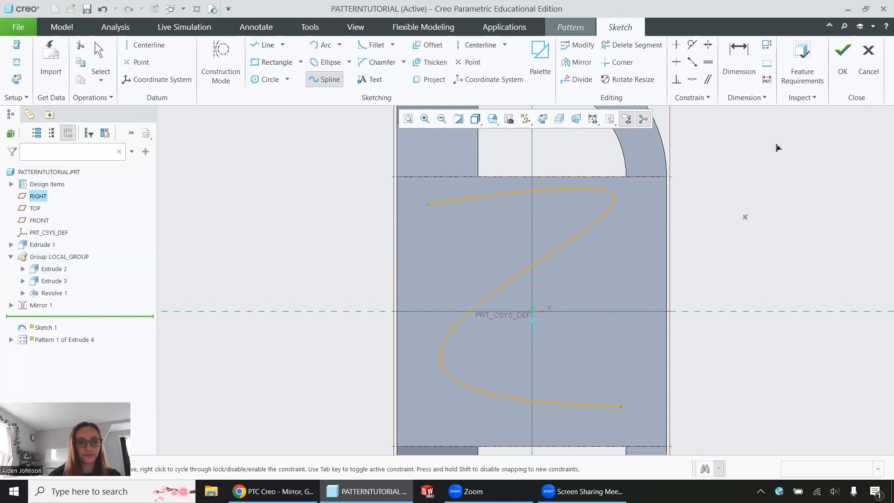
click(841, 55)
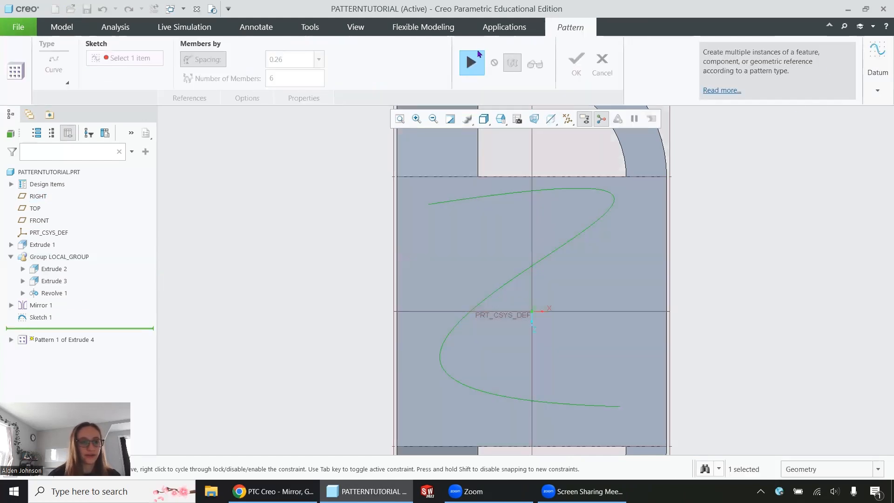
Step: Set the spacing of pegs along the curve to 5.00, then to 0.50
mouse_move(527, 303)
middle_down()
mouse_move(524, 252)
mouse_move(530, 307)
mouse_move(525, 297)
middle_up()
drag(308, 59, 252, 57)
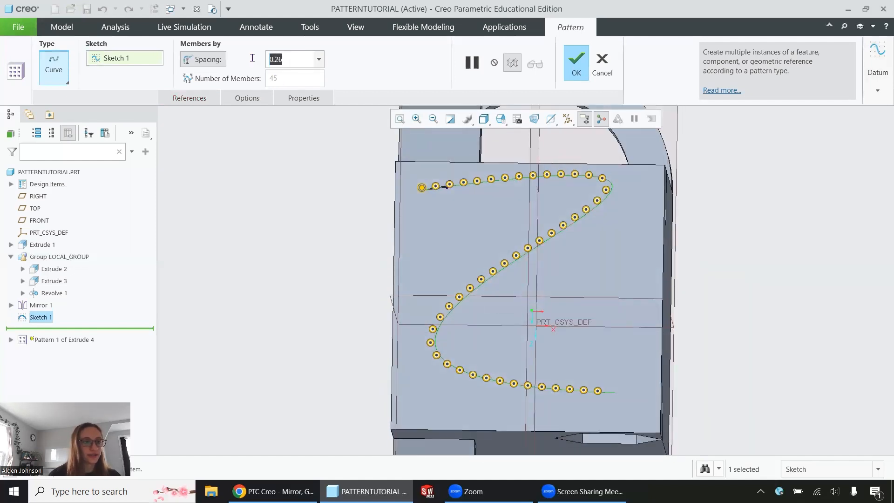
text(5)
key(Return)
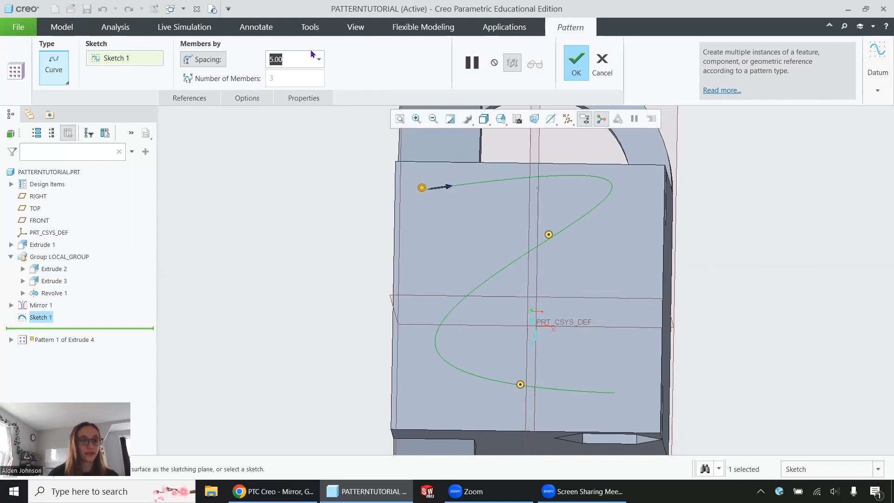
click(318, 59)
click(294, 99)
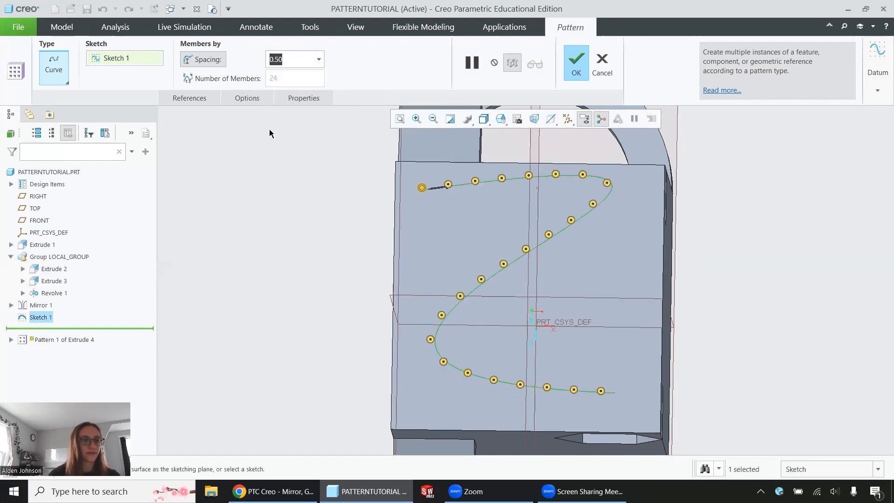
Step: Switch to placing members by number and set the count to 5, then 10 along the curve
click(212, 79)
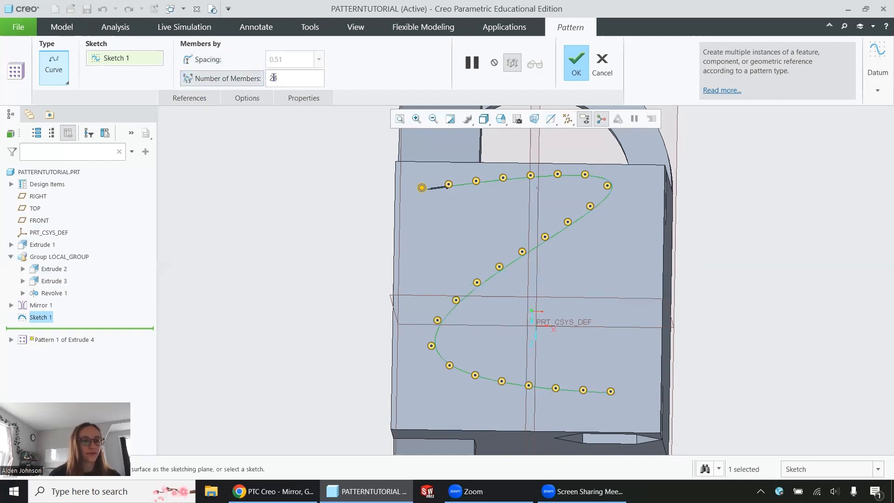
double_click(293, 76)
text(5)
key(Return)
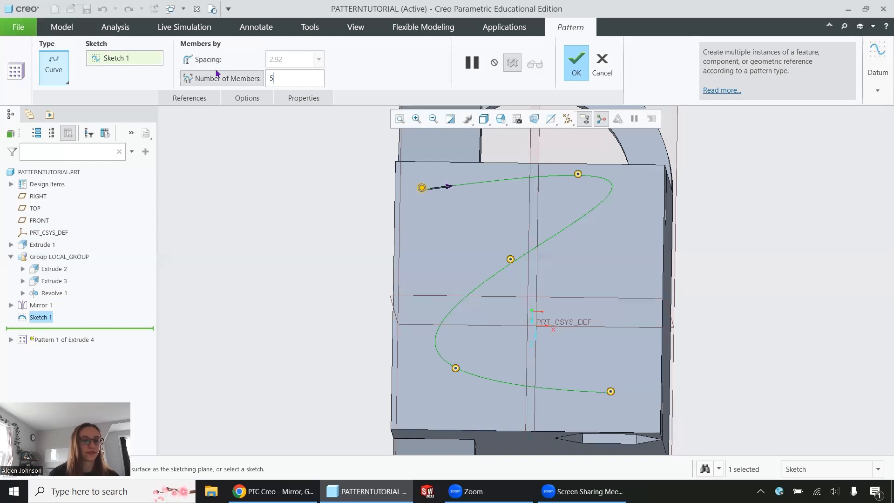
text(10)
key(Return)
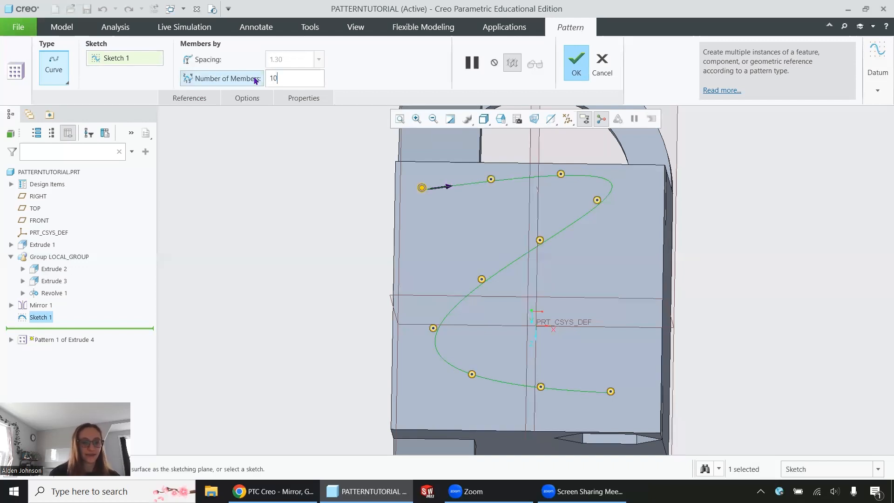
Step: Complete the curve pattern
click(576, 61)
middle_drag(621, 287, 702, 160)
click(710, 168)
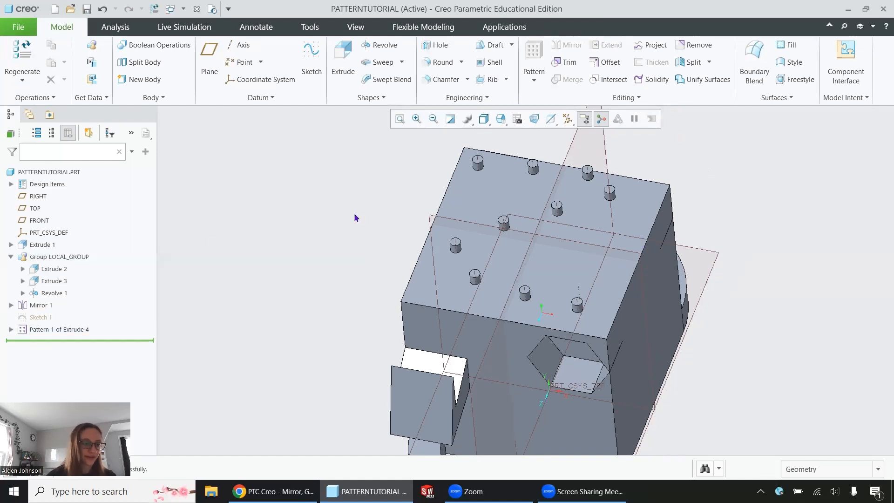
Step: Edit the definition of Pattern 1 of Extrude 4, change its type to Fill, and accept the change
click(80, 329)
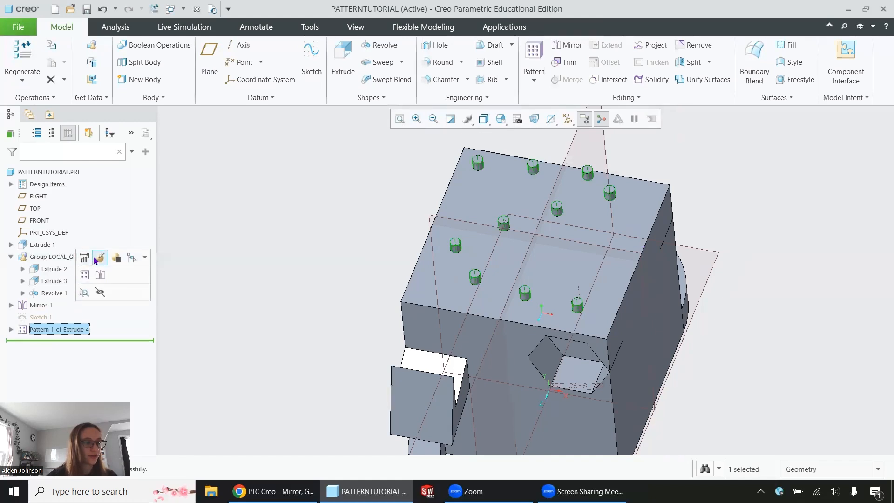
click(96, 259)
click(54, 67)
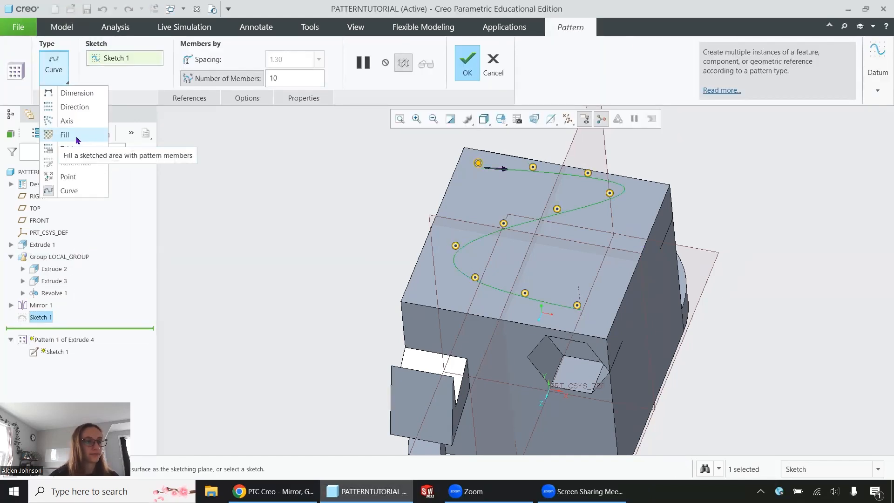
click(65, 135)
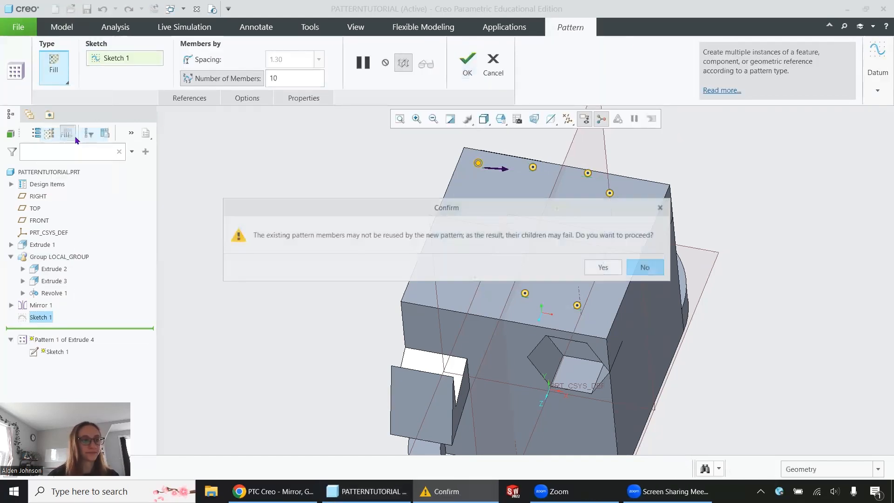
click(603, 267)
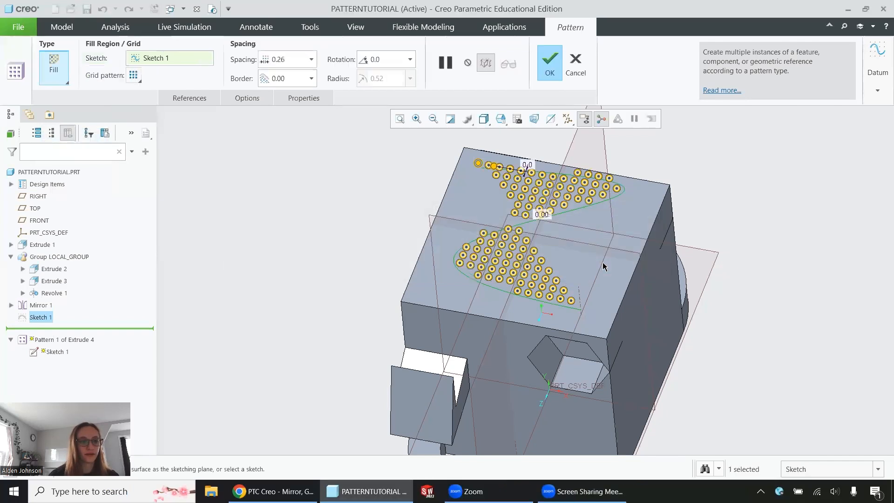
Step: Remove Sketch 1 as the fill region and start a new datum sketch on the block's top face
right_click(154, 60)
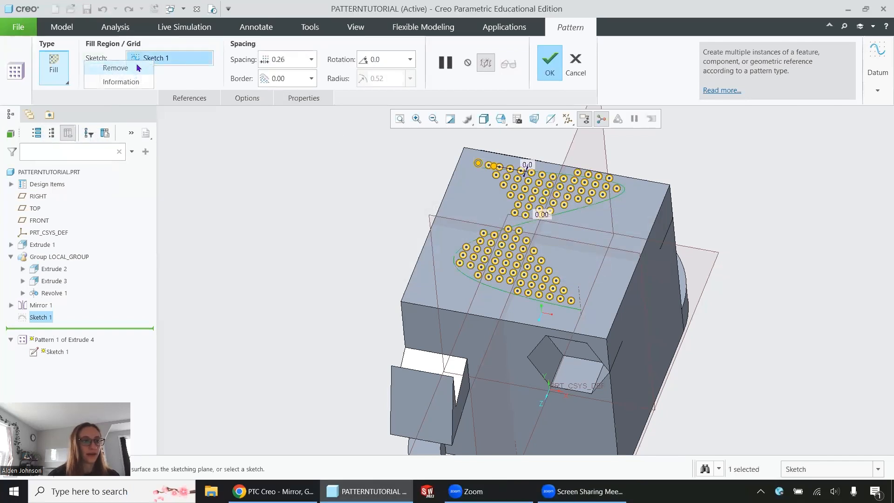
click(115, 68)
click(878, 63)
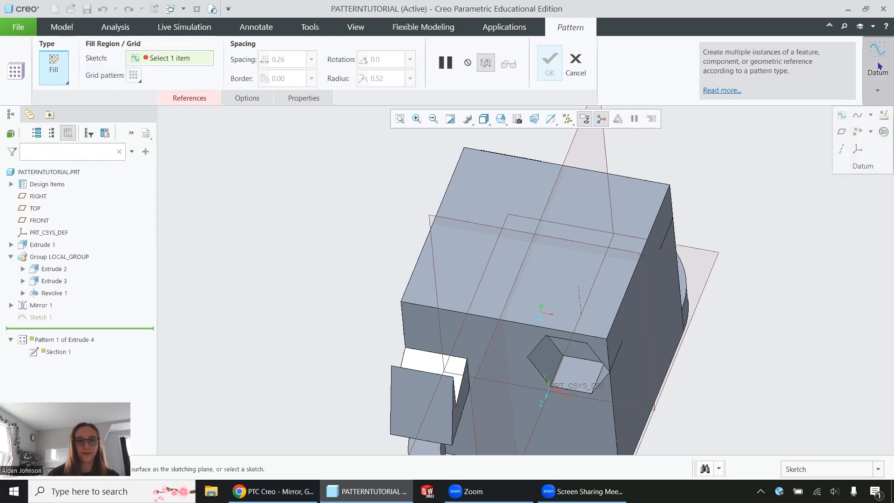
click(841, 133)
click(632, 203)
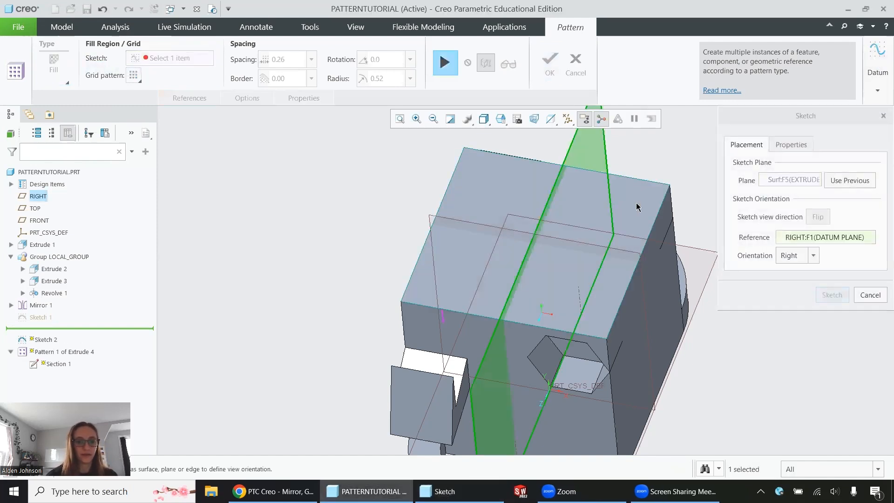
click(832, 295)
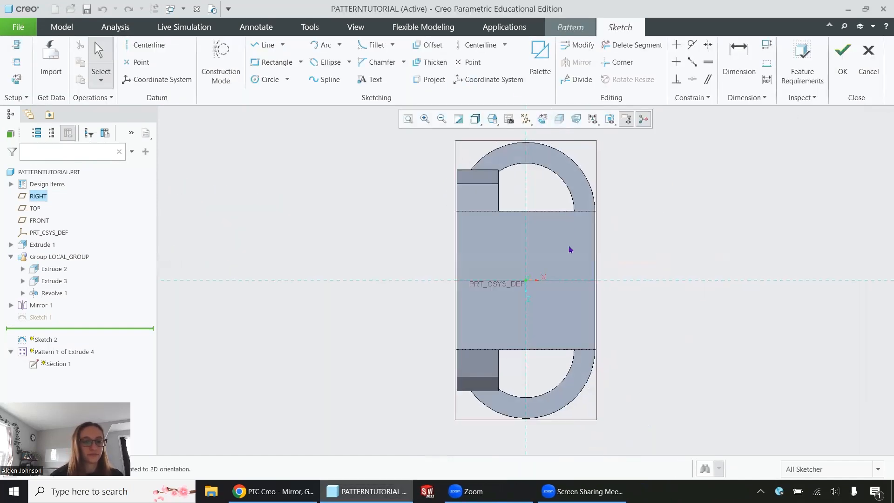
Step: Draw a closed four-sided region with the Line tool on the top face and finish the sketch
scroll(570, 251, down, 3)
click(258, 46)
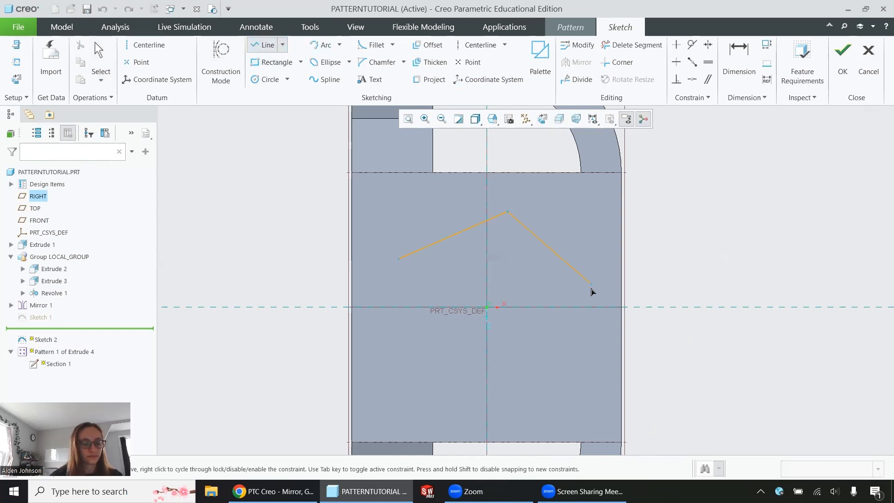
click(540, 413)
click(466, 334)
click(364, 378)
click(398, 260)
click(843, 52)
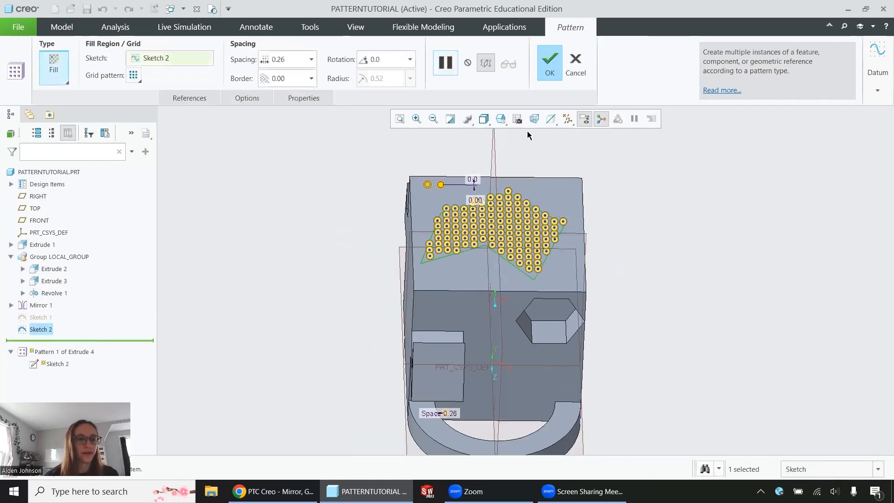
Step: Set the fill pattern spacing to 0.50
scroll(527, 135, down, 4)
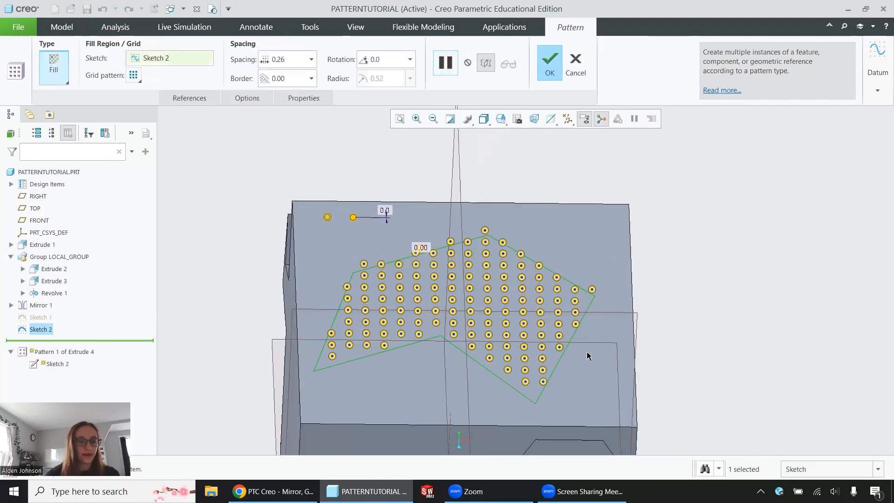
click(311, 59)
click(283, 75)
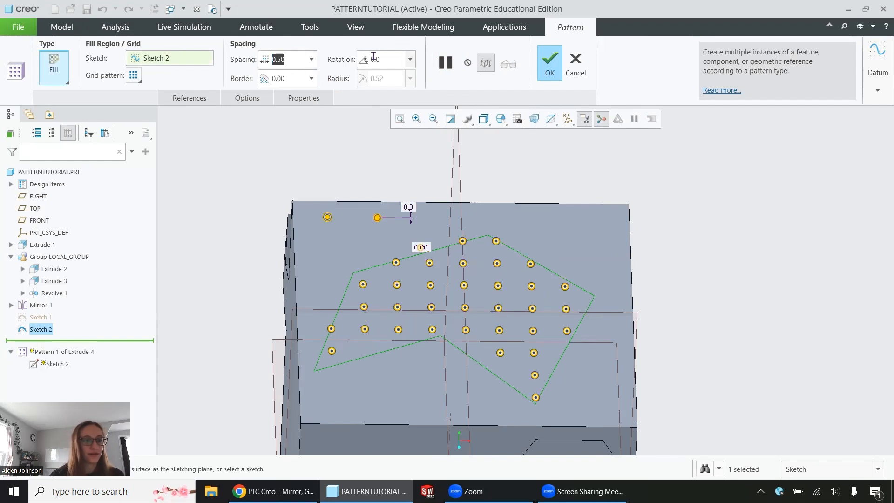
Step: Change the grid pattern to Diamond, then to Hexagon
click(134, 75)
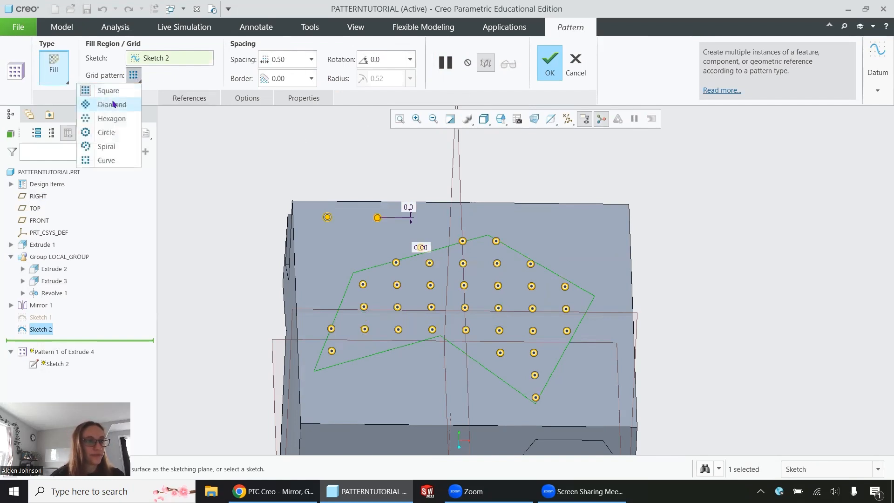
click(113, 105)
click(134, 75)
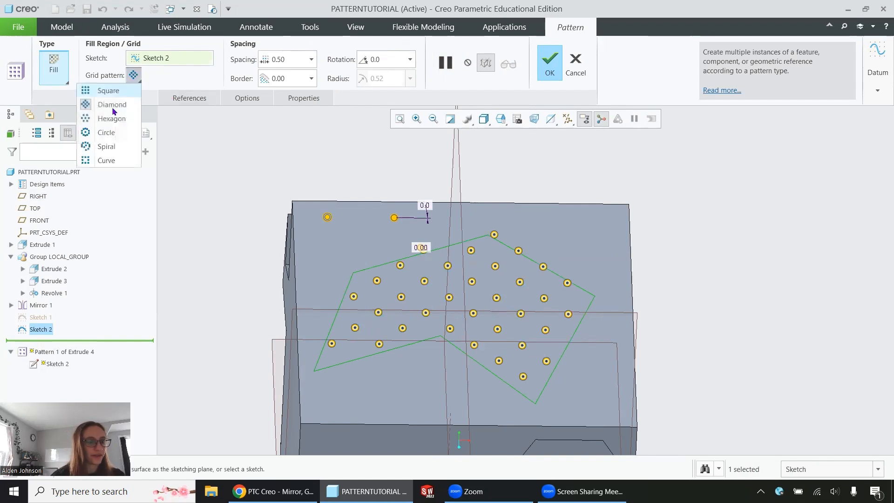
click(113, 118)
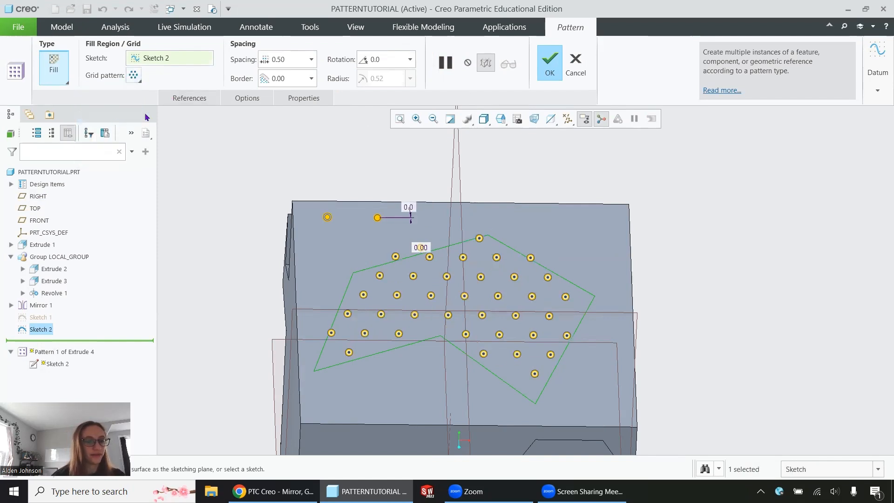
Step: Set the fill border to 0.10, then to 0.25
click(272, 79)
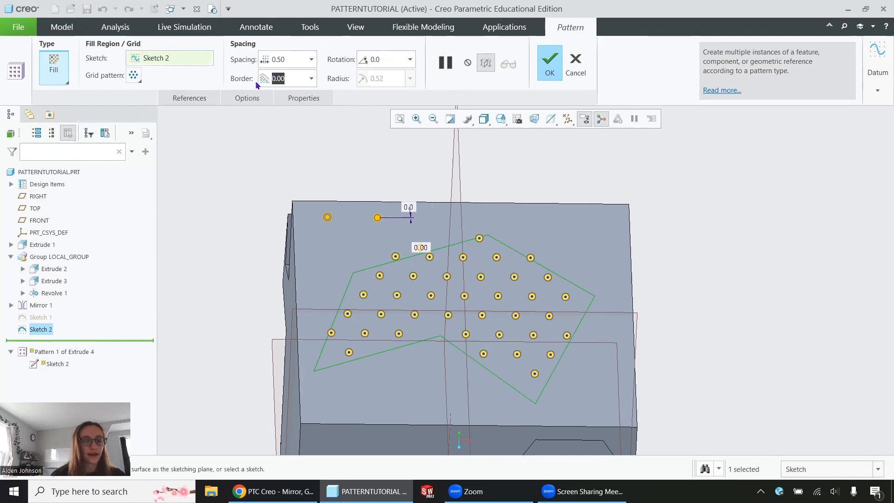
text(.1)
key(Return)
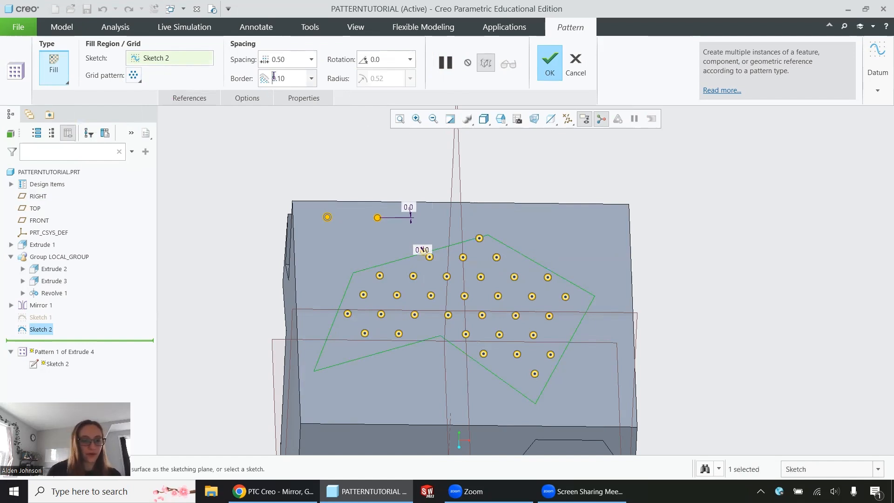
click(273, 78)
text(.25)
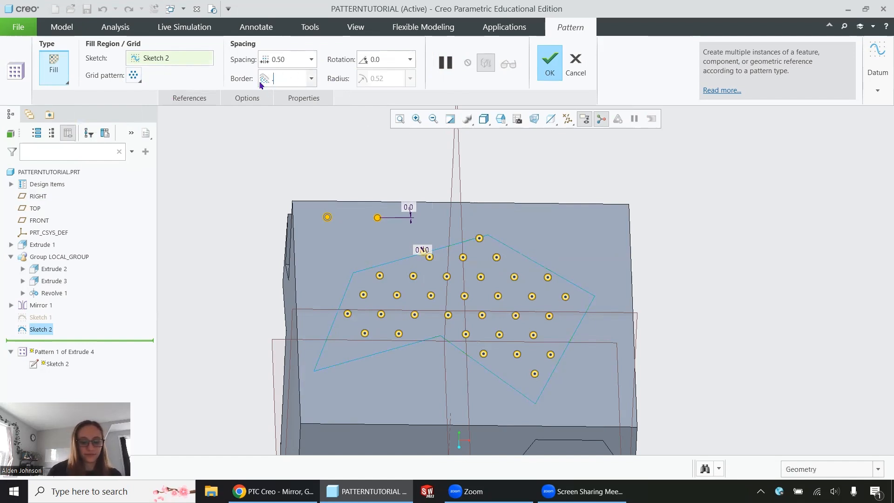
key(Return)
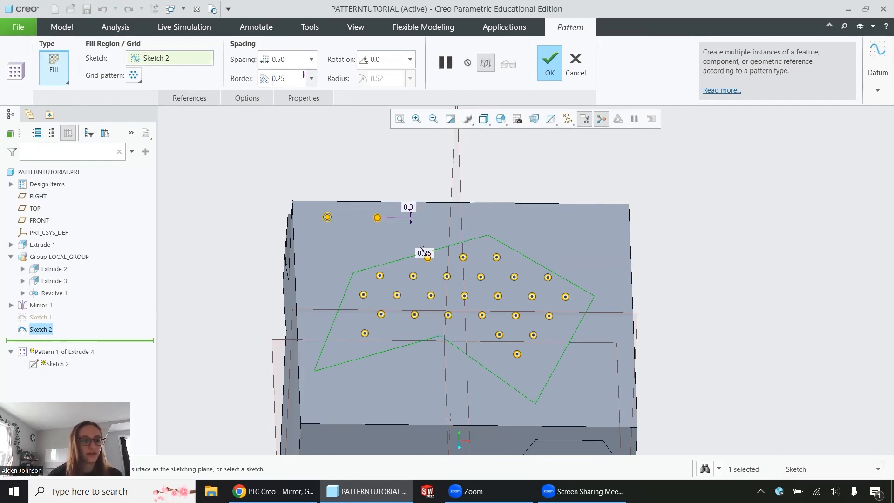
Step: Set the grid rotation to 20 degrees
click(378, 59)
text(20)
key(Return)
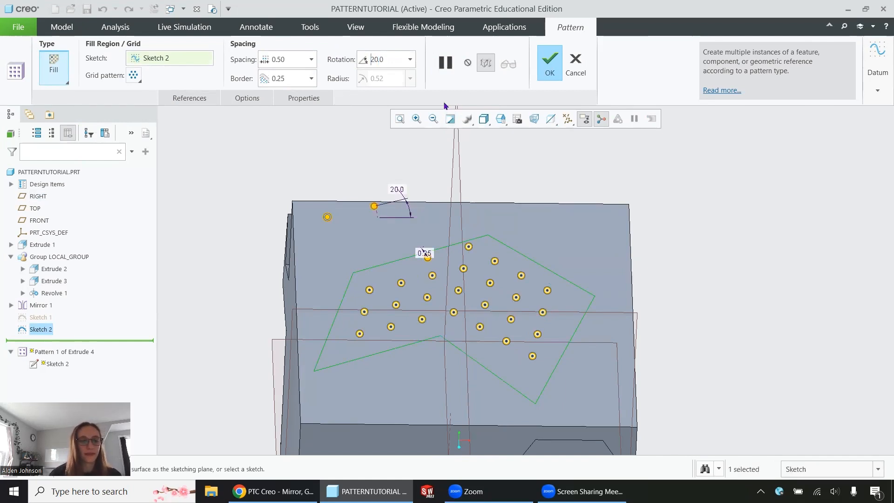
Step: Exclude two members from the fill pattern and finish the pattern
scroll(538, 318, up, 1)
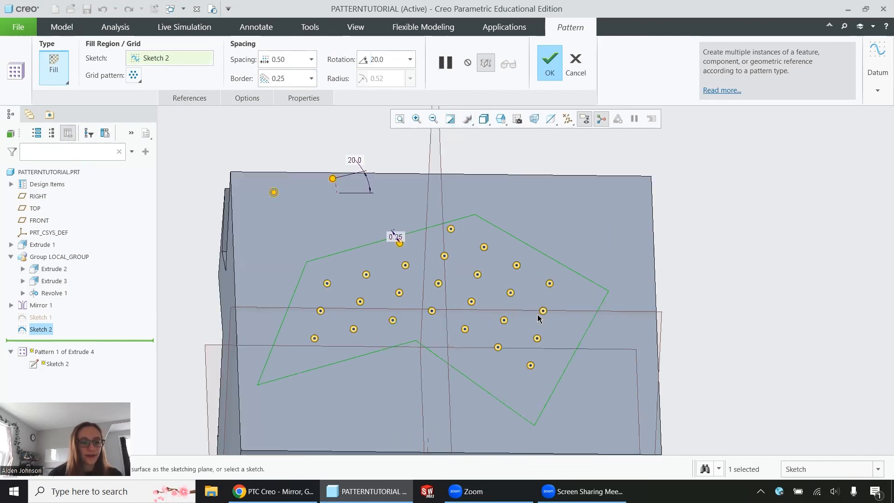
scroll(537, 318, up, 1)
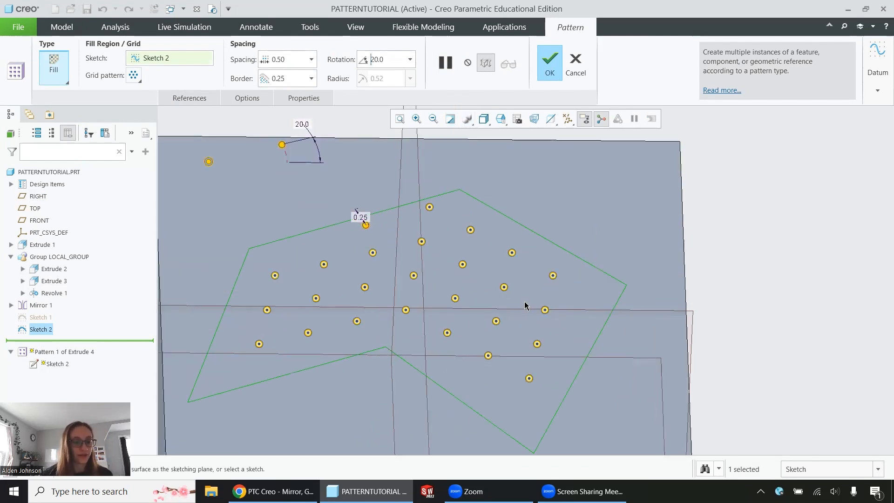
click(504, 287)
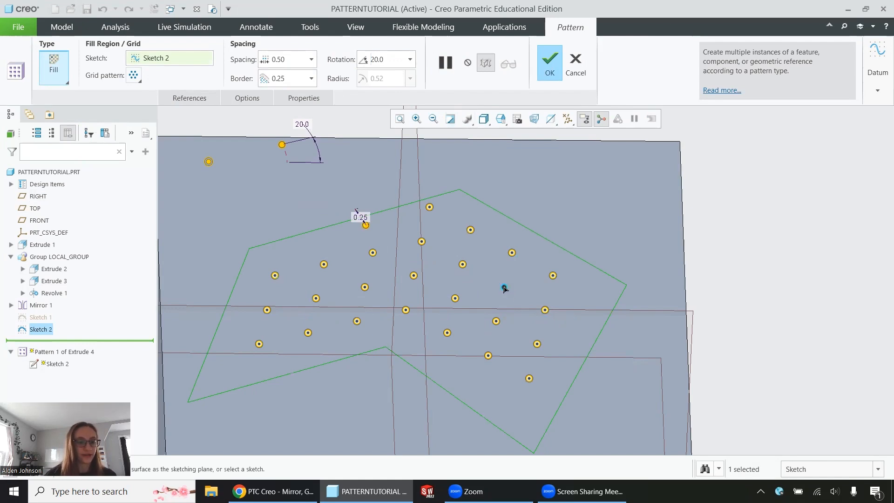
click(364, 287)
click(365, 287)
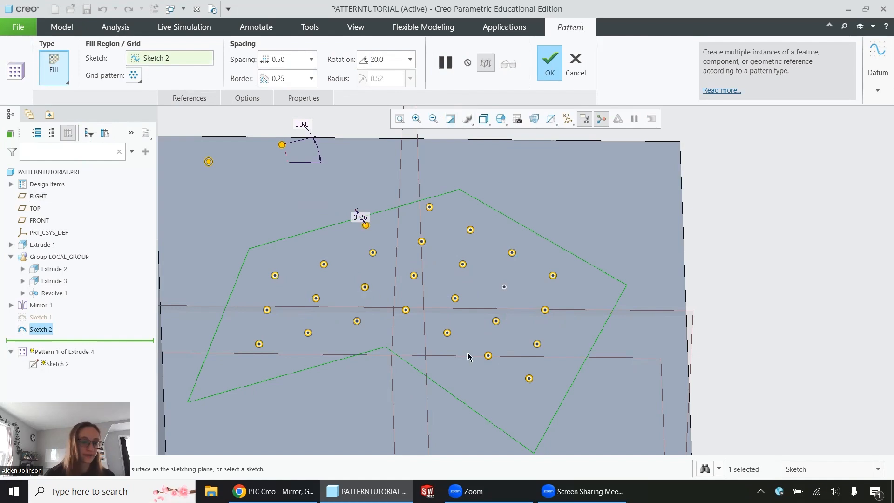
click(463, 265)
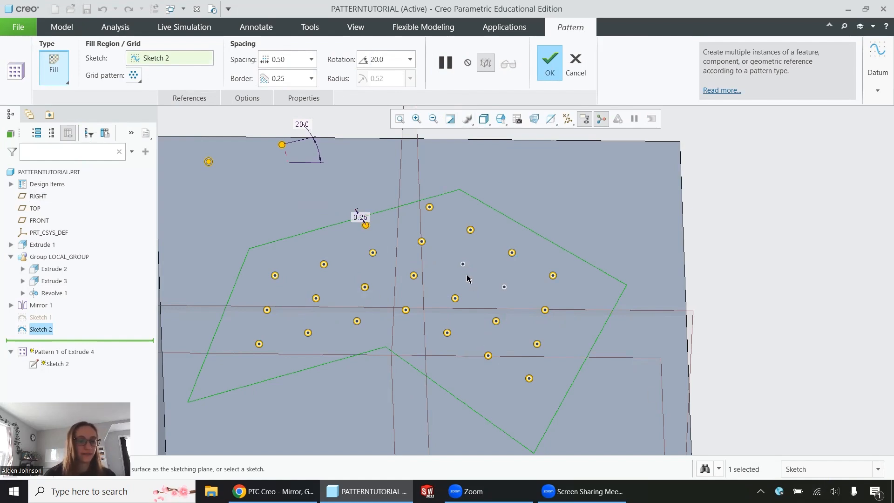
click(551, 70)
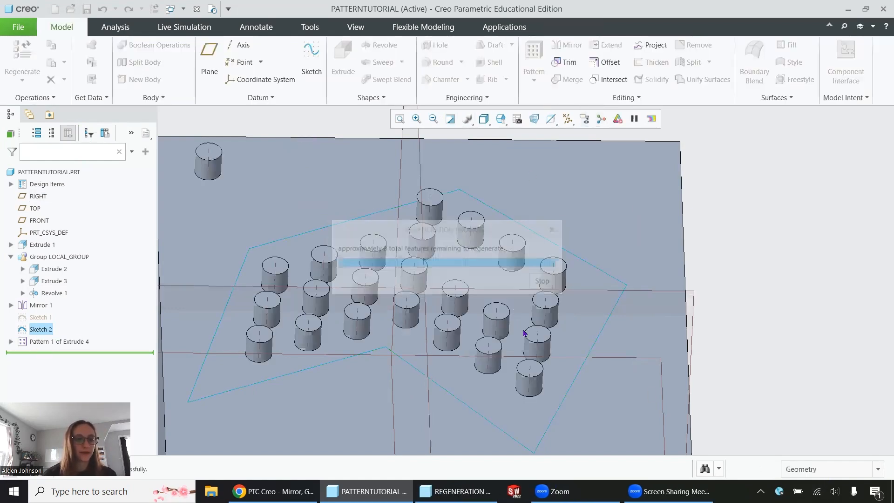
Step: Start a new extrusion on the part's face and sketch a small rectangle about 0.21 wide above the origin
mouse_move(583, 359)
middle_down()
mouse_move(579, 335)
mouse_move(581, 362)
mouse_move(583, 352)
middle_up()
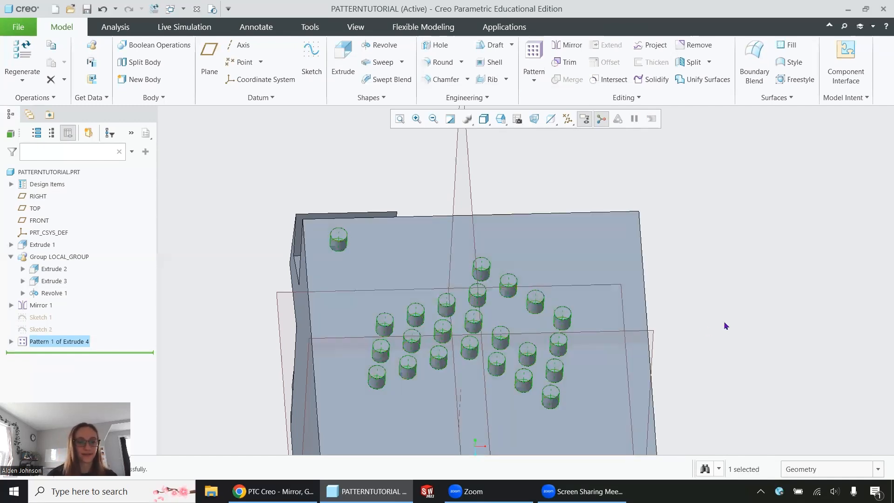
scroll(720, 323, down, 3)
middle_drag(705, 384, 677, 258)
click(612, 282)
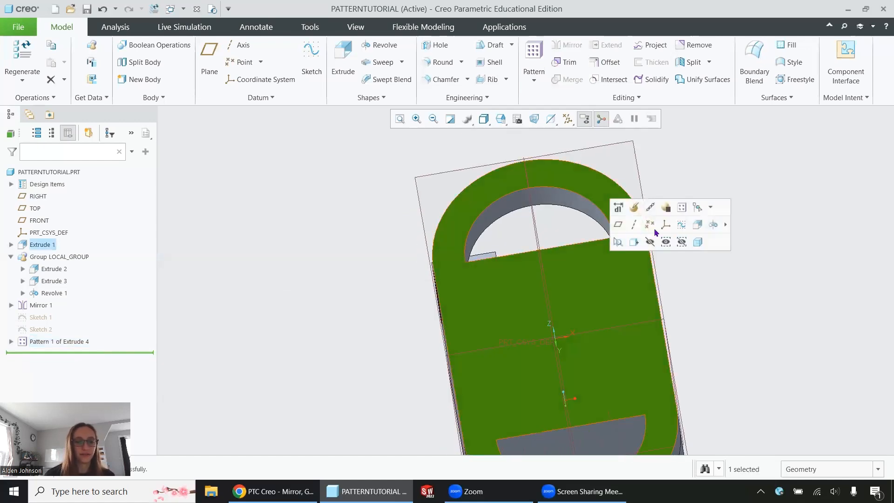
click(691, 223)
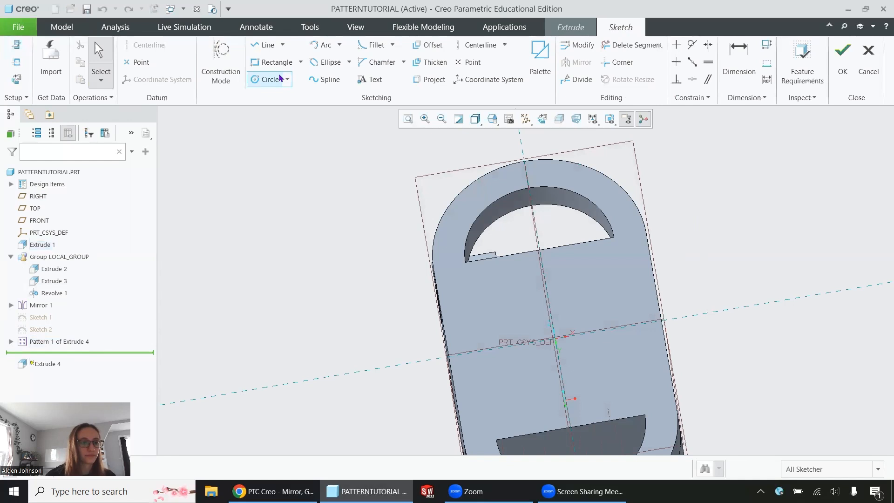
click(540, 118)
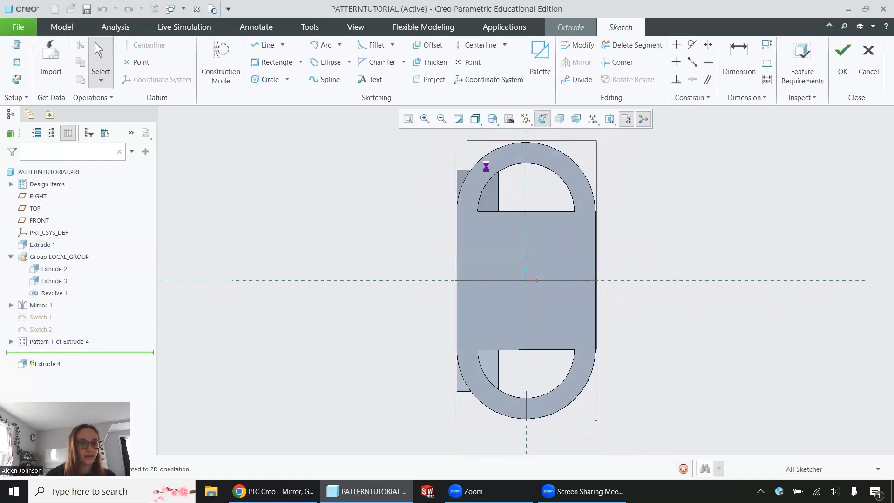
click(274, 62)
click(495, 309)
click(475, 289)
Step: Dimension the rectangle's width to 0.25 and set its distance from the horizontal reference to 0.25
click(739, 60)
scroll(485, 285, up, 3)
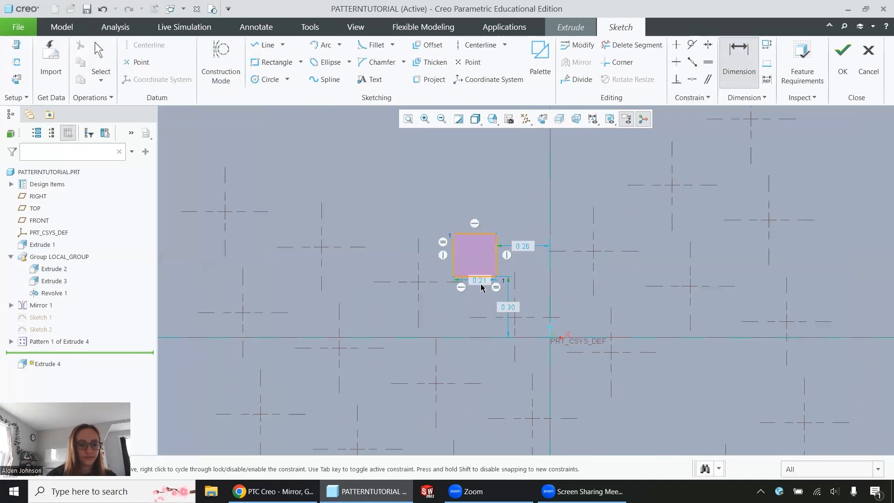
click(479, 233)
middle_click(466, 191)
text(0.25)
key(Return)
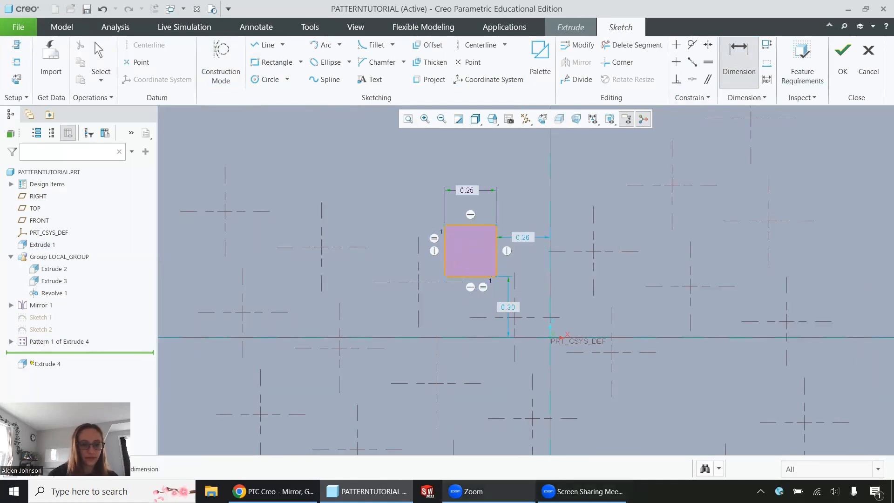
double_click(508, 306)
text(0.25)
key(Return)
Step: Finish the sketch and complete the extrusion with its default depth
click(708, 44)
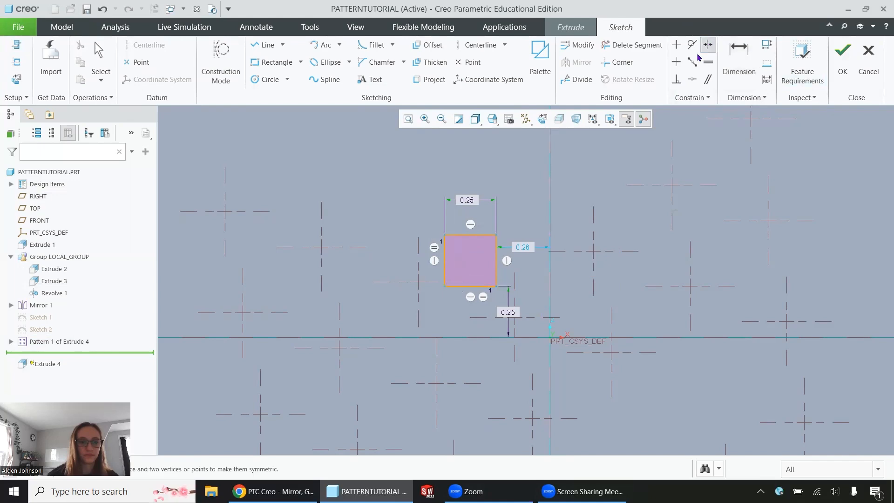
click(843, 50)
mouse_move(550, 254)
middle_down()
mouse_move(583, 223)
mouse_move(552, 206)
mouse_move(507, 233)
middle_up()
middle_click(581, 226)
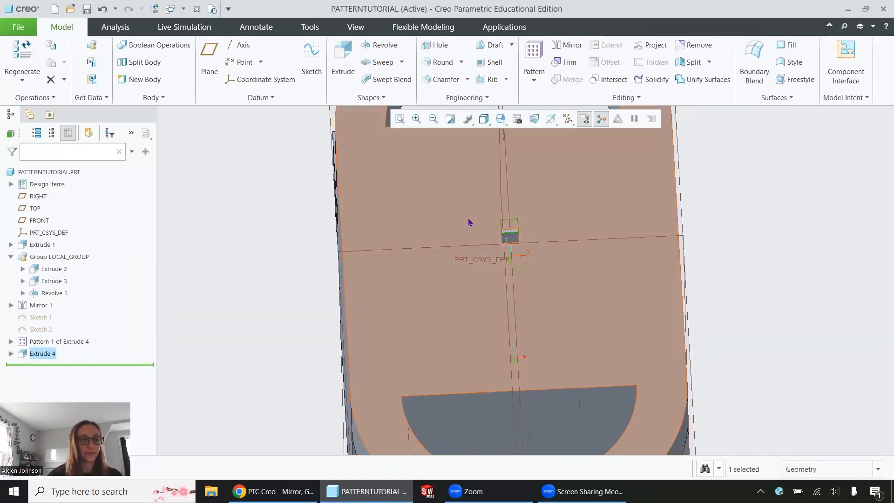
Step: Start a pattern of the new extrusion and choose the Axis pattern type
click(534, 51)
click(75, 69)
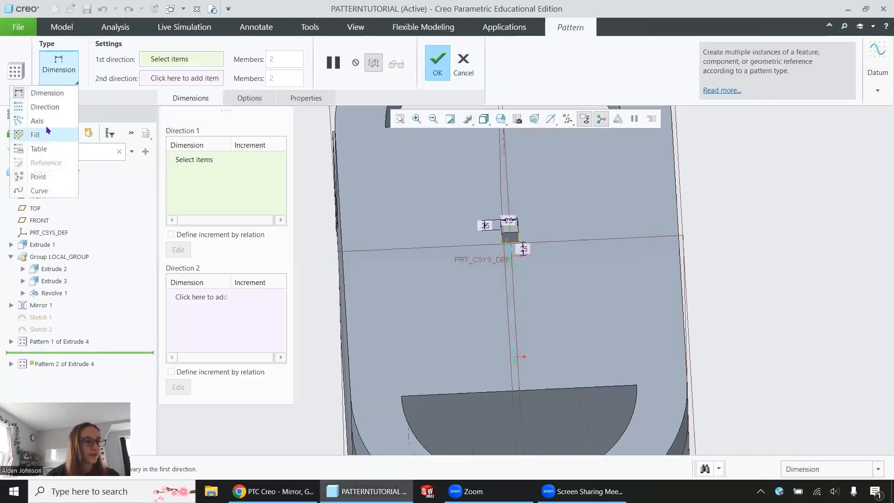
click(47, 121)
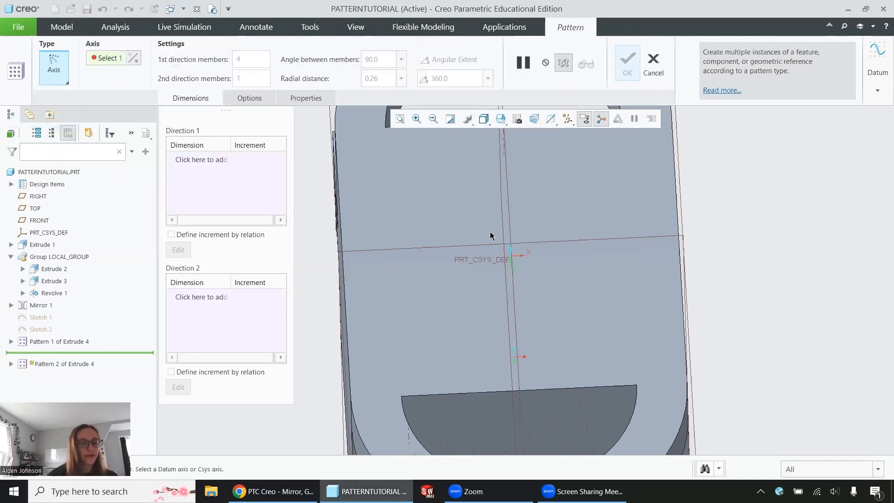
Step: Create a datum axis through the FRONT and RIGHT datum planes
click(881, 56)
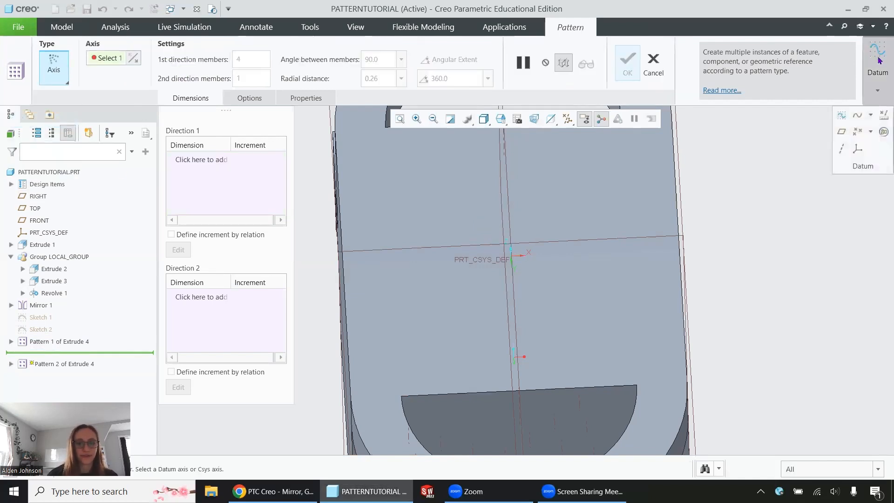
click(842, 148)
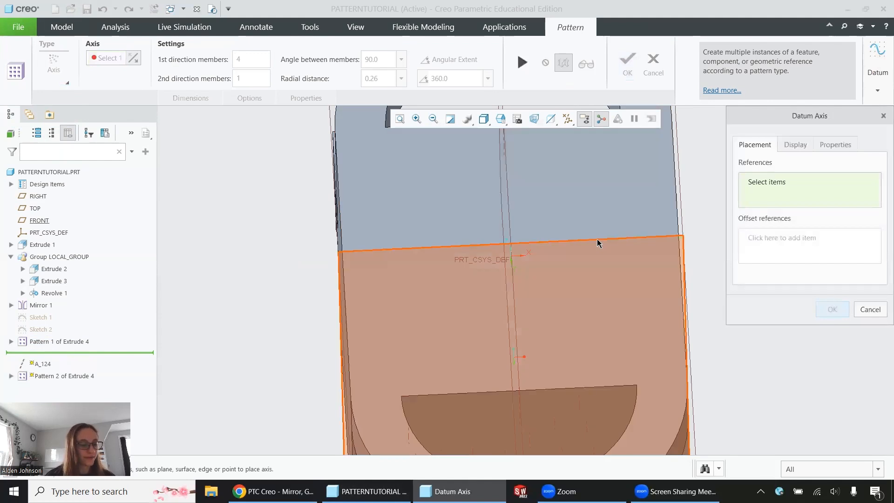
click(596, 240)
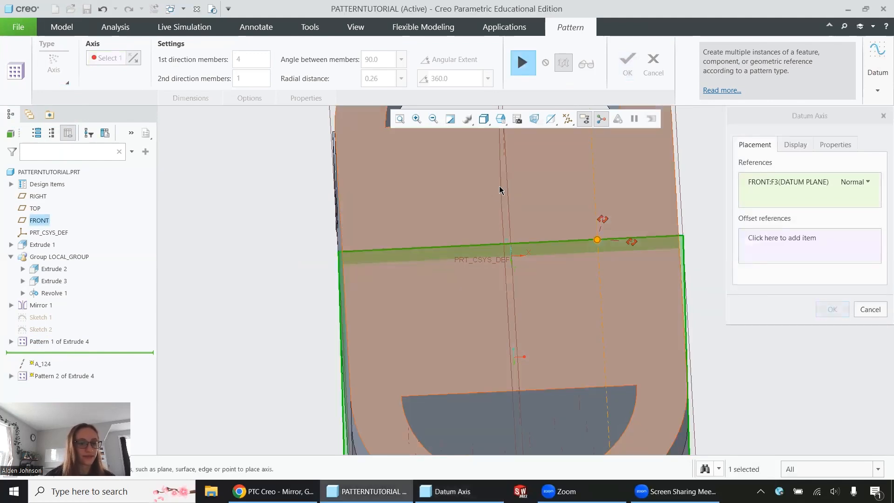
ctrl+click(506, 185)
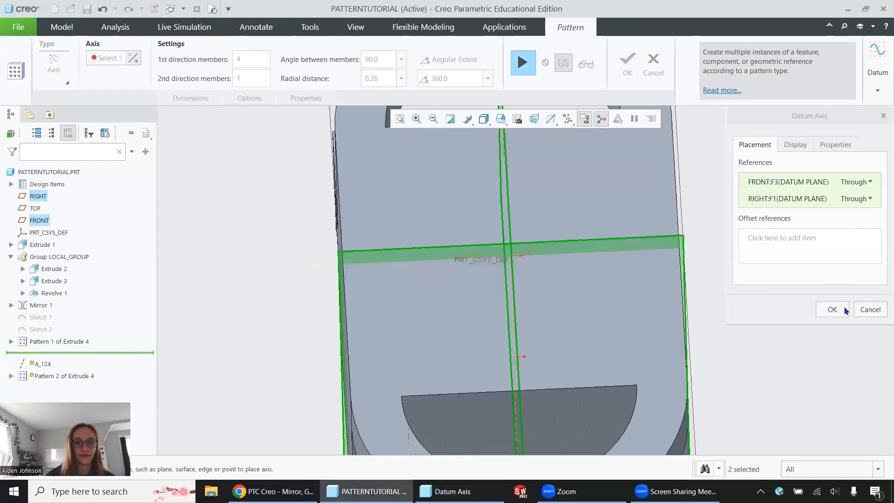
click(845, 311)
Step: Resume the axis pattern using the new datum axis as its rotation axis
middle_drag(585, 261, 583, 248)
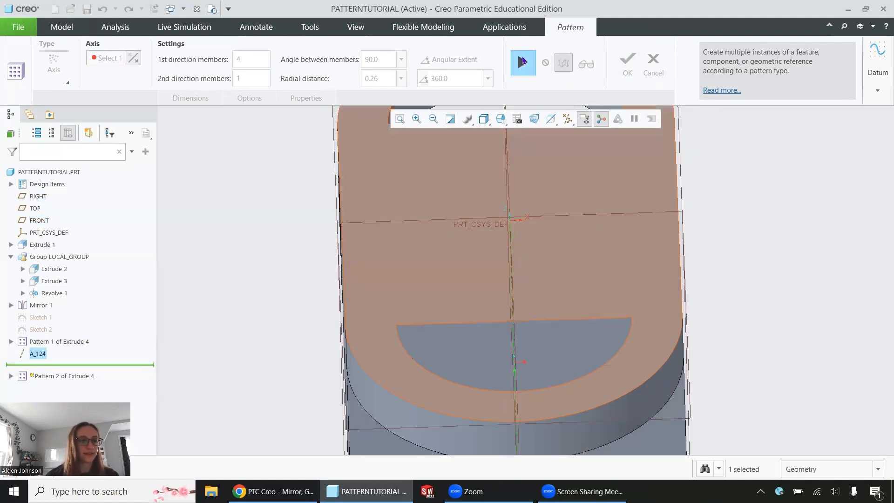
click(523, 61)
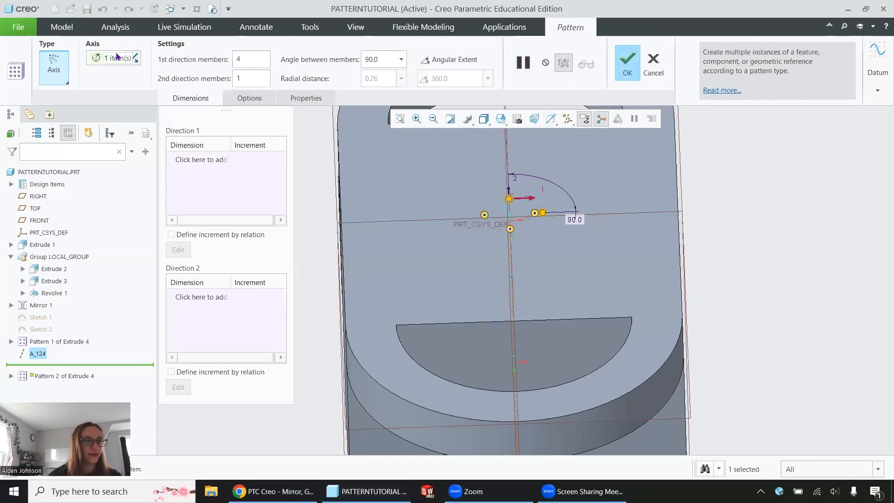
click(118, 57)
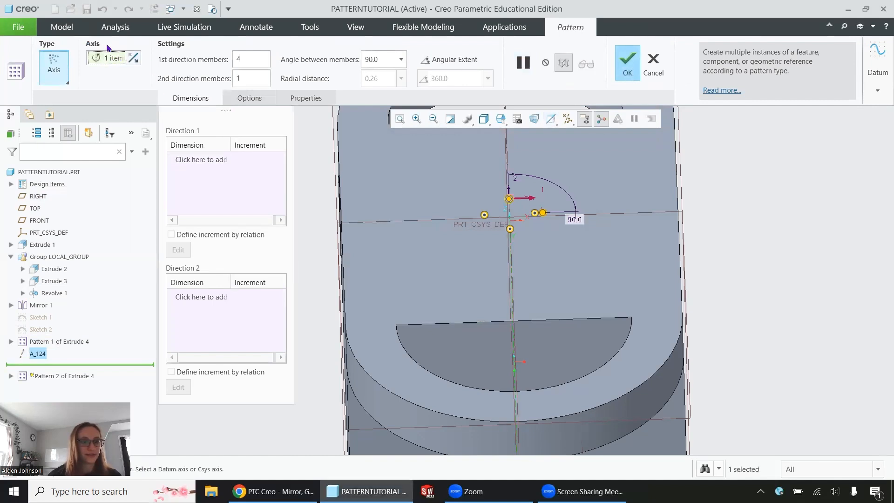
scroll(576, 295, up, 10)
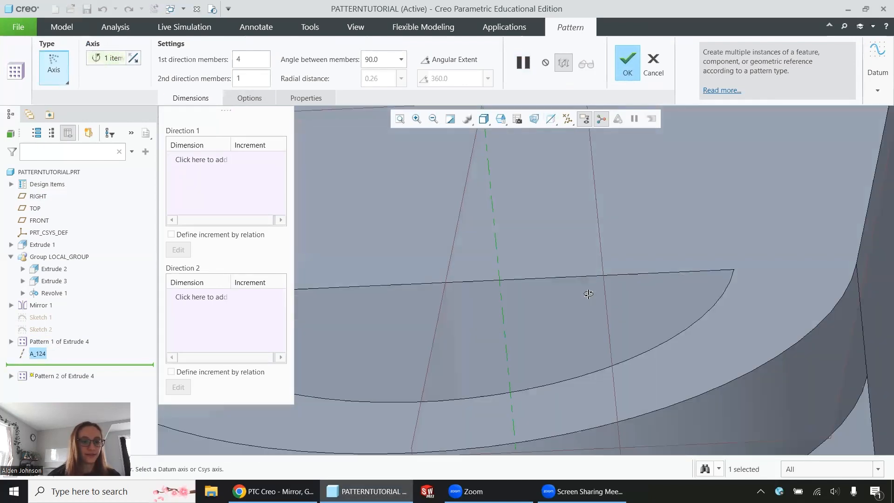
middle_drag(585, 294, 581, 296)
scroll(472, 210, down, 6)
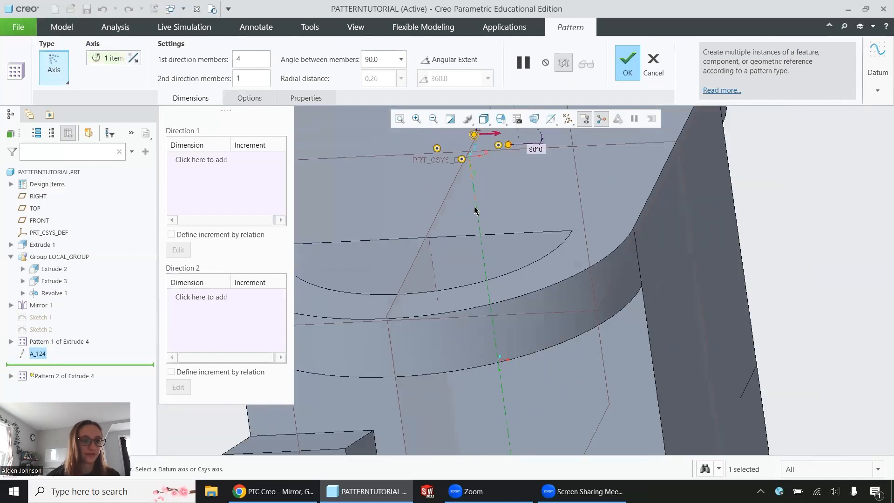
middle_drag(536, 215, 583, 140)
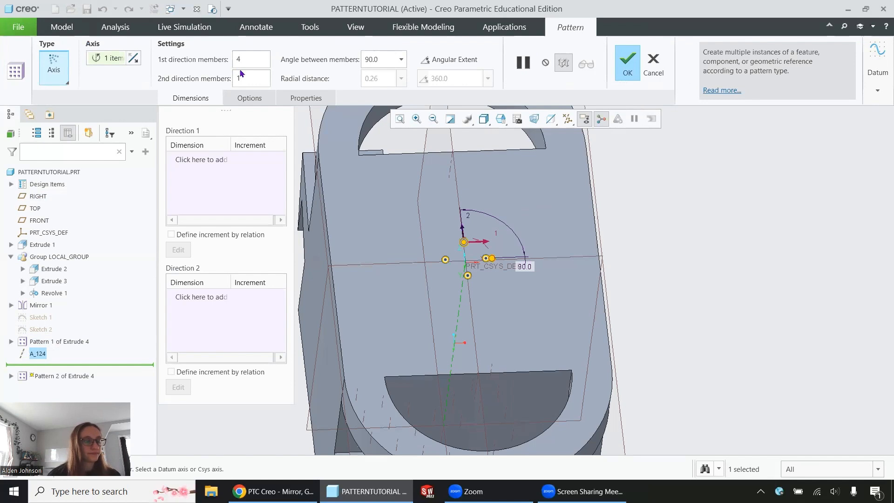
Step: Set the axis pattern to 6 first-direction members with 20 degrees between members
key(Return)
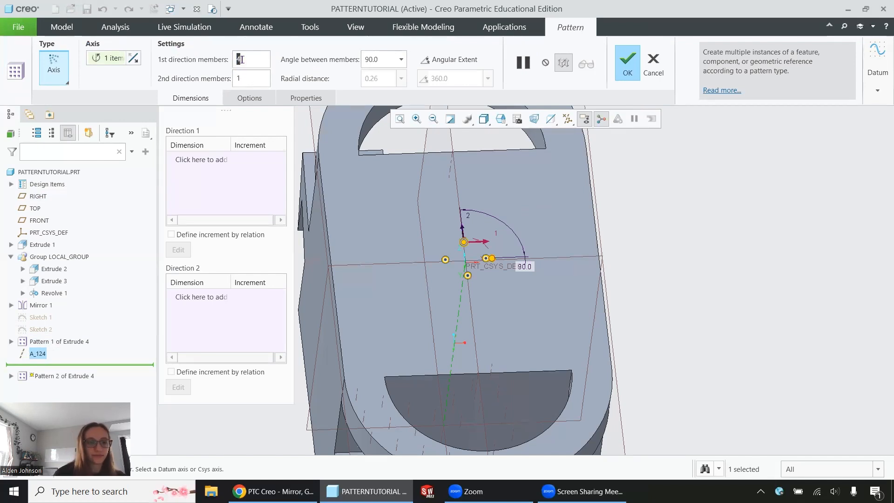
text(2)
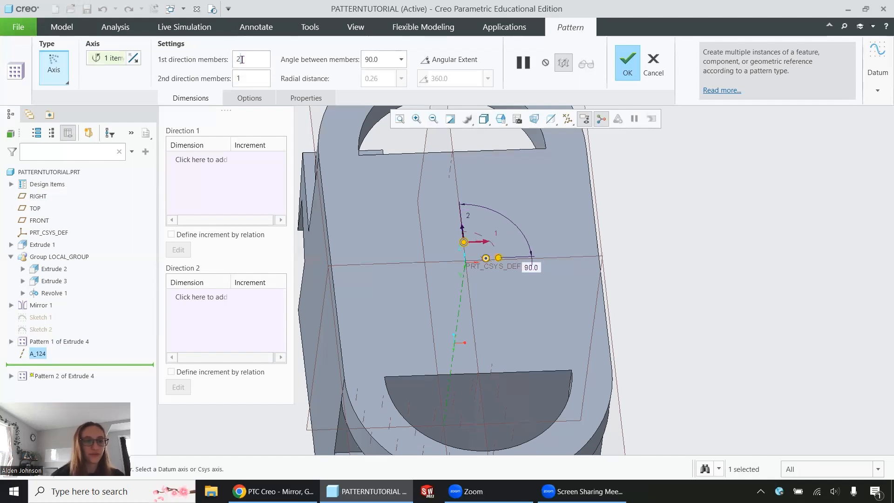
click(384, 55)
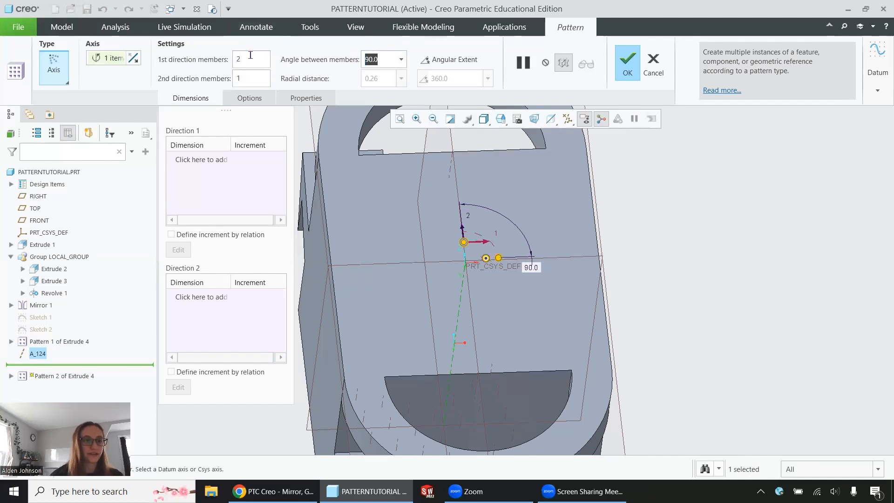
key(BackSpace)
key(BackSpace)
text(20)
key(Return)
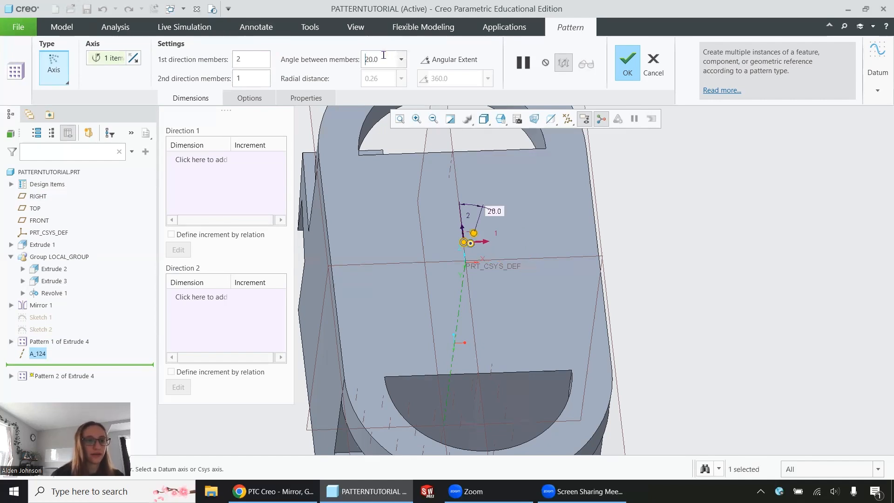
double_click(263, 64)
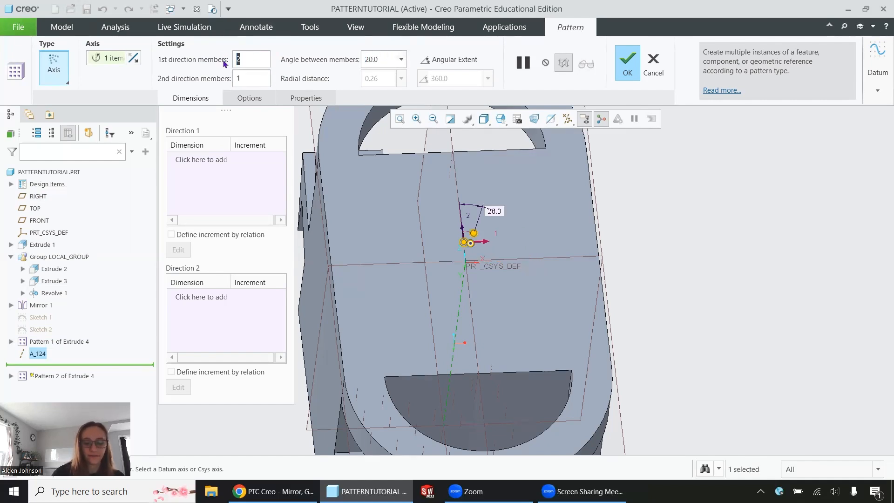
text(6)
key(Return)
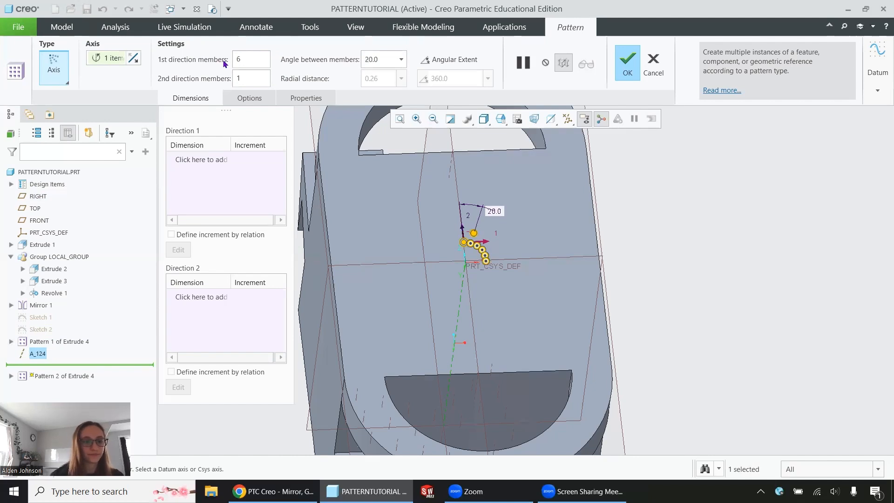
Step: Flip the axis pattern's rotation direction and set the second-direction members to 2
scroll(543, 163, down, 3)
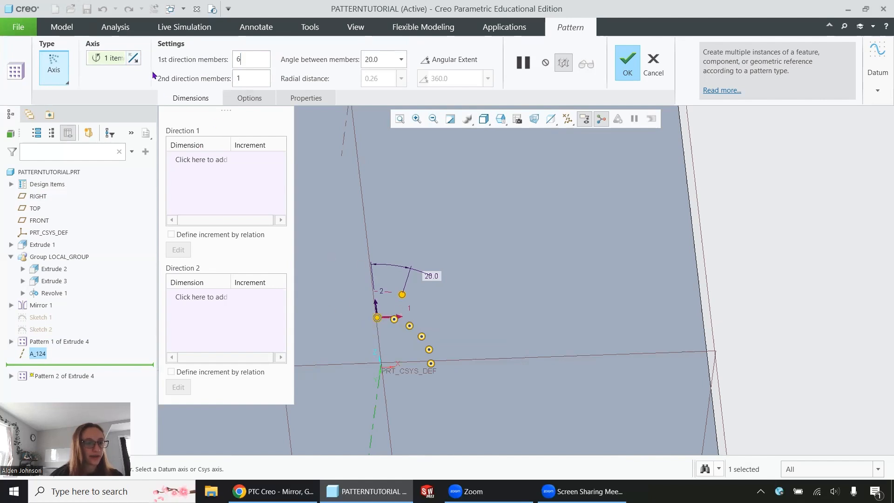
click(133, 58)
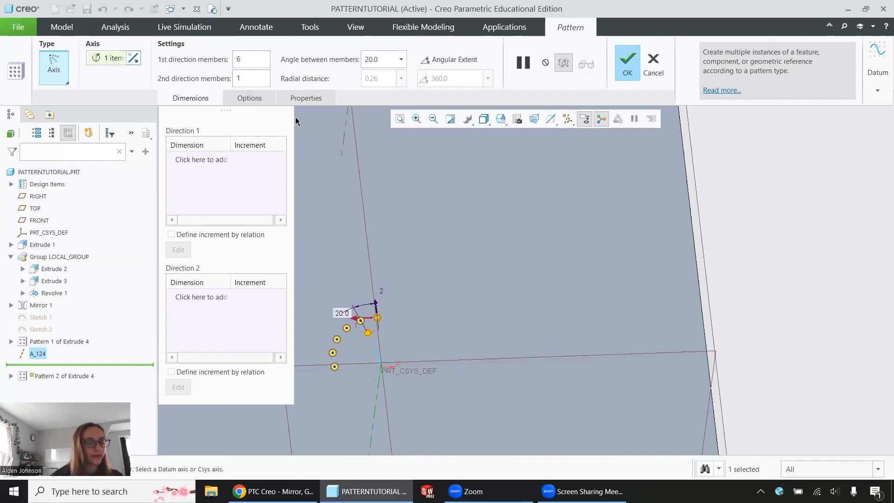
drag(258, 78, 219, 80)
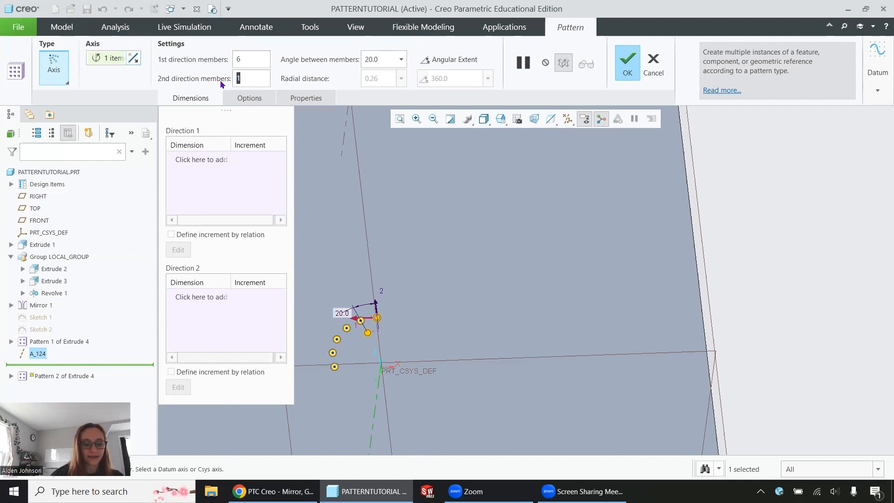
text(2)
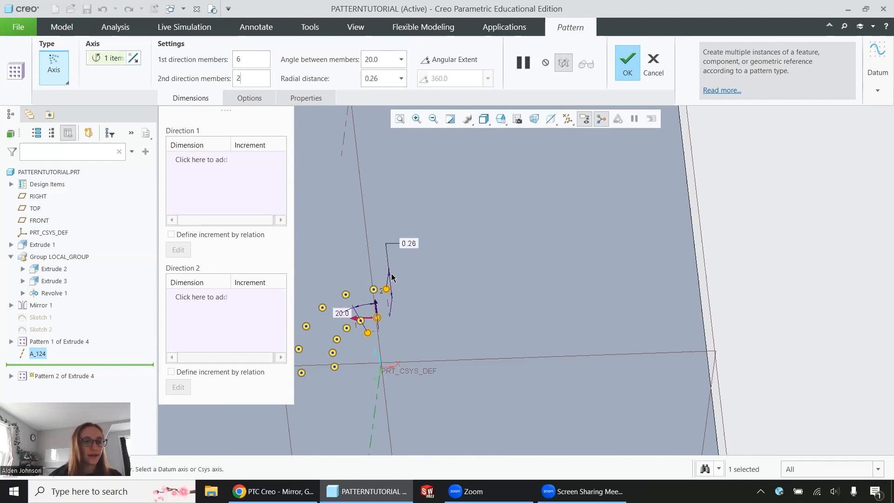
middle_drag(391, 278, 397, 263)
Step: Switch the axis pattern to Angular Extent and set the extent to 180 degrees
drag(244, 56, 228, 62)
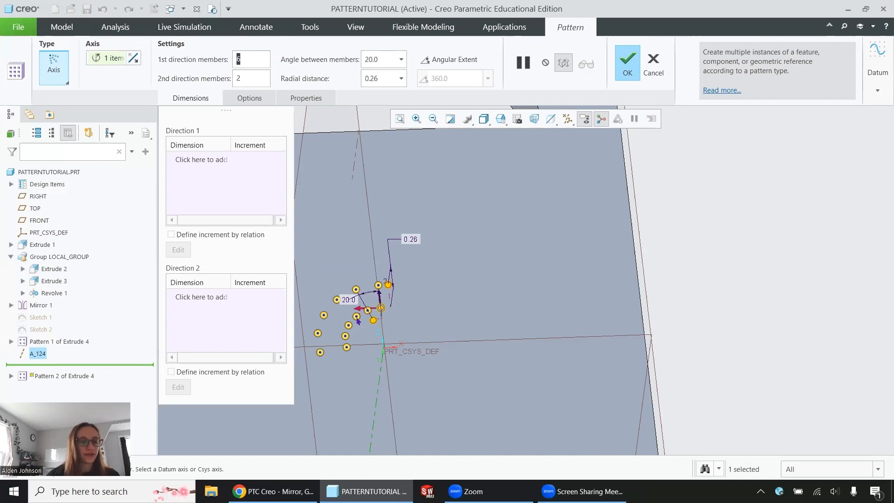
double_click(371, 59)
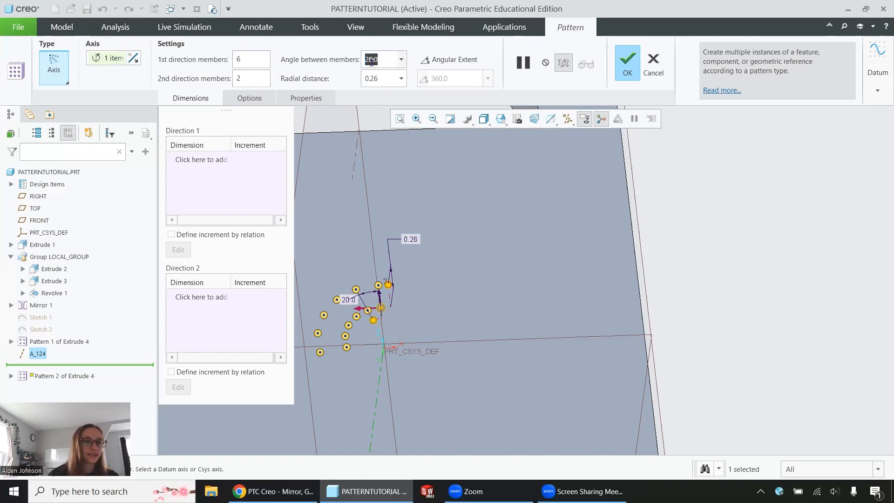
click(464, 60)
double_click(460, 80)
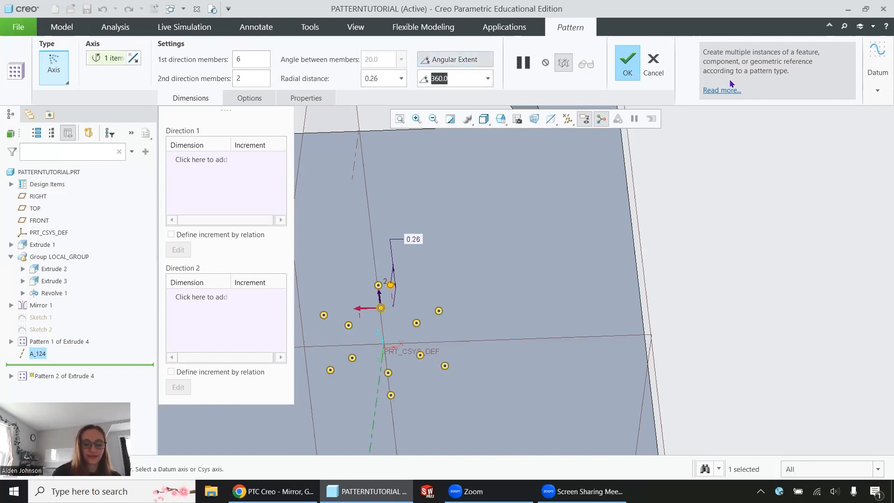
text(180)
key(Return)
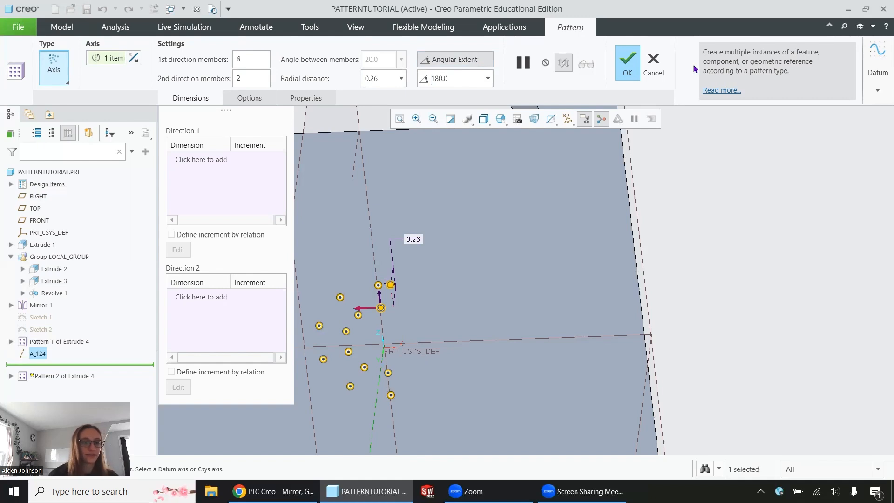
Step: Set the radial distance to 0.5 and complete the axis pattern
double_click(383, 74)
text(.5)
key(Return)
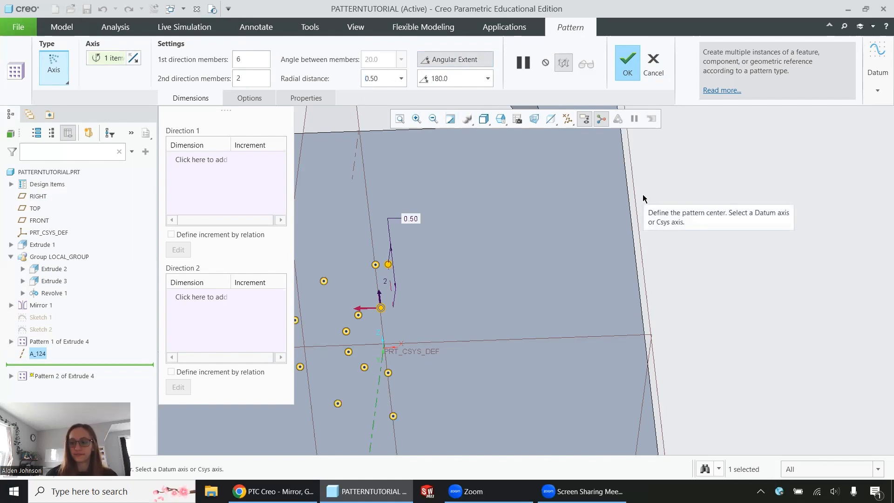
click(628, 64)
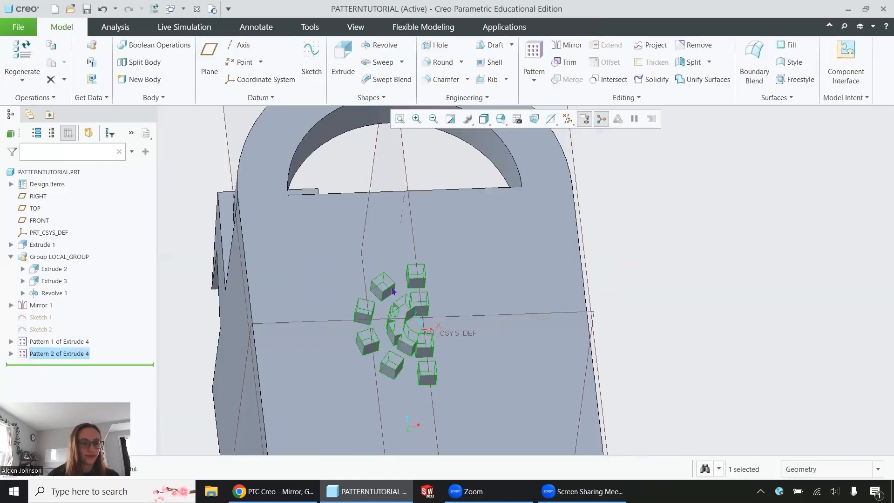